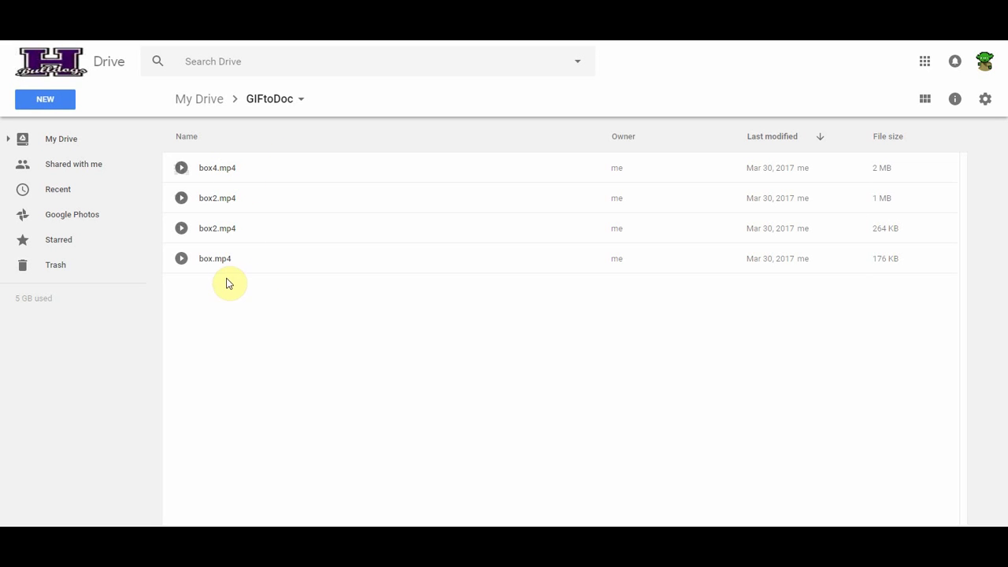
pyautogui.click(222, 172)
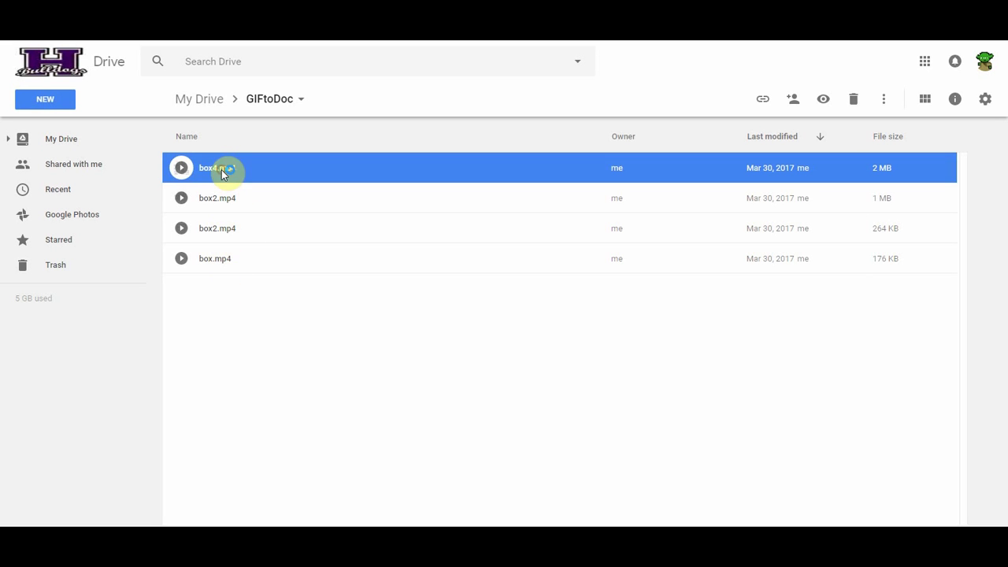
pyautogui.keyDown('shift'); pyautogui.click(224, 255); pyautogui.keyUp('shift')
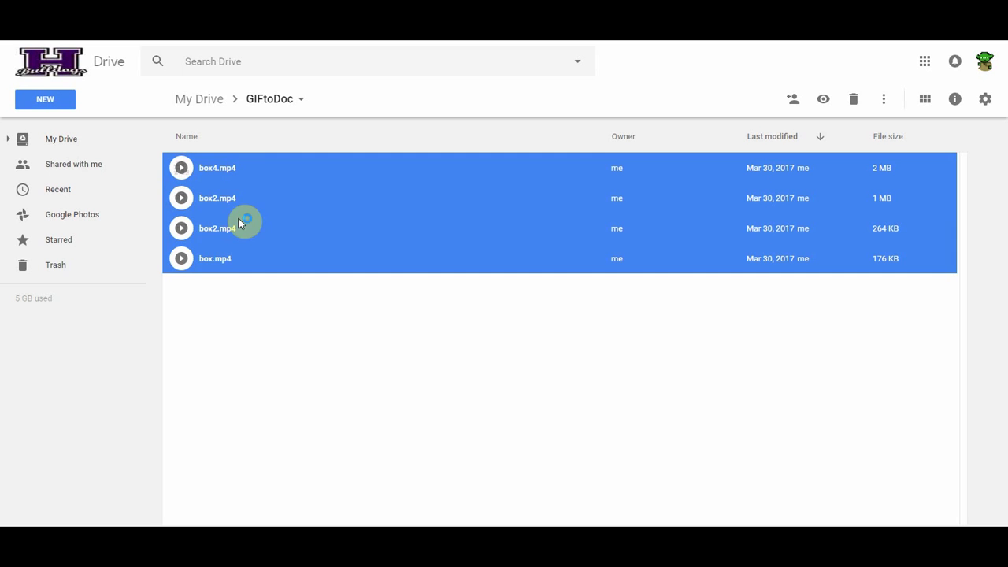
pyautogui.rightClick(217, 168)
pyautogui.moveTo(241, 209)
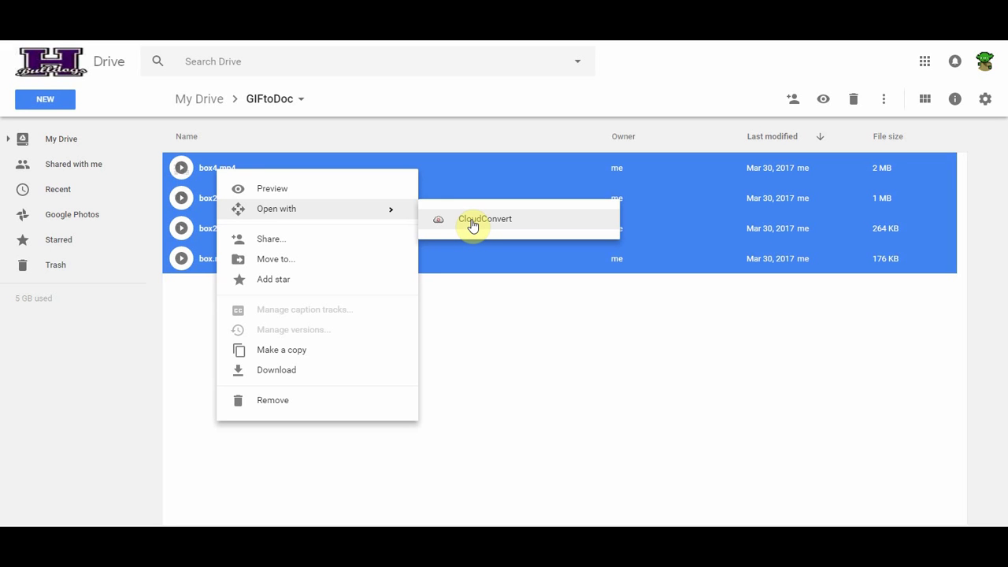
pyautogui.click(460, 297)
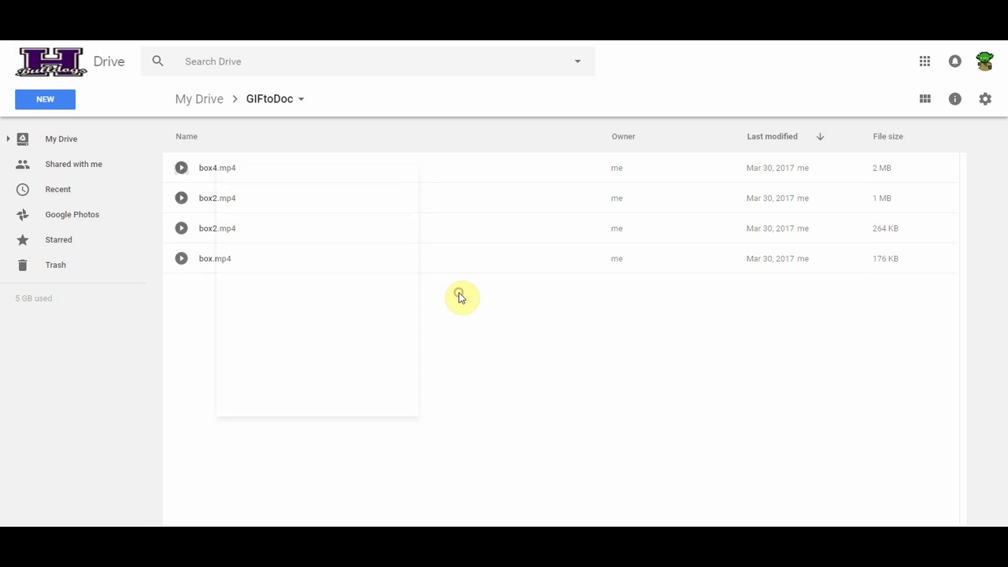
pyautogui.click(46, 101)
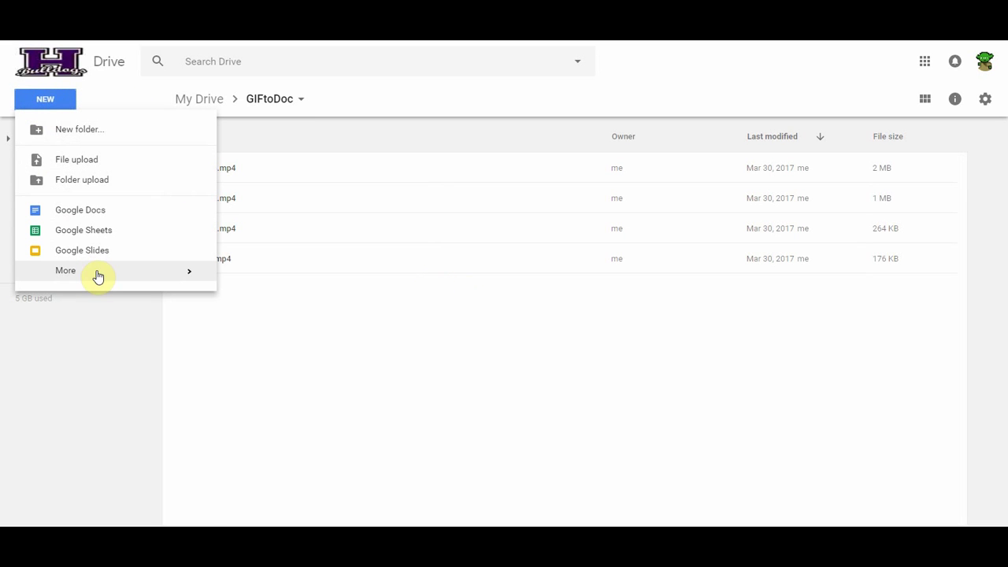
pyautogui.moveTo(94, 273)
pyautogui.scroll(-4, 319, 307)
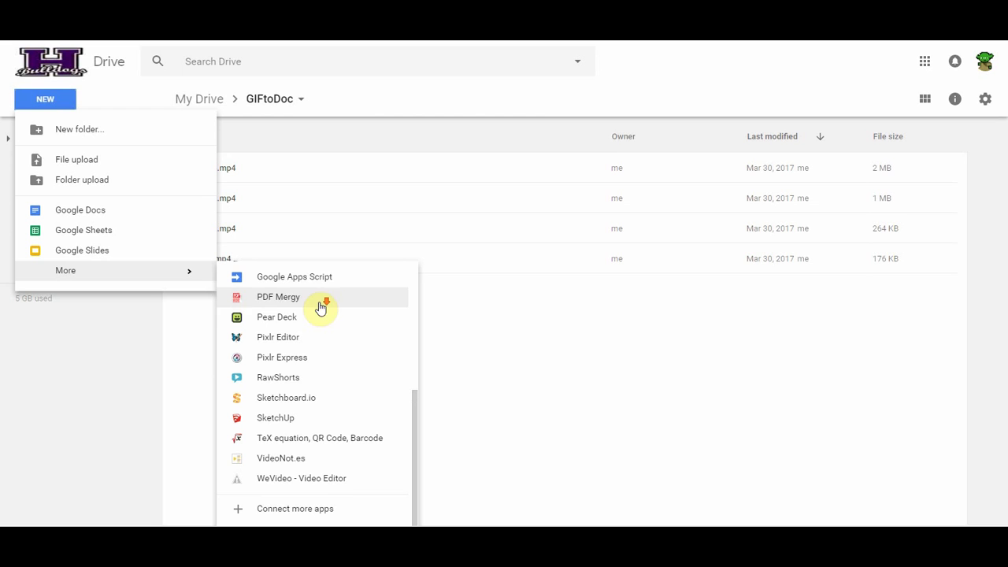
pyautogui.click(286, 513)
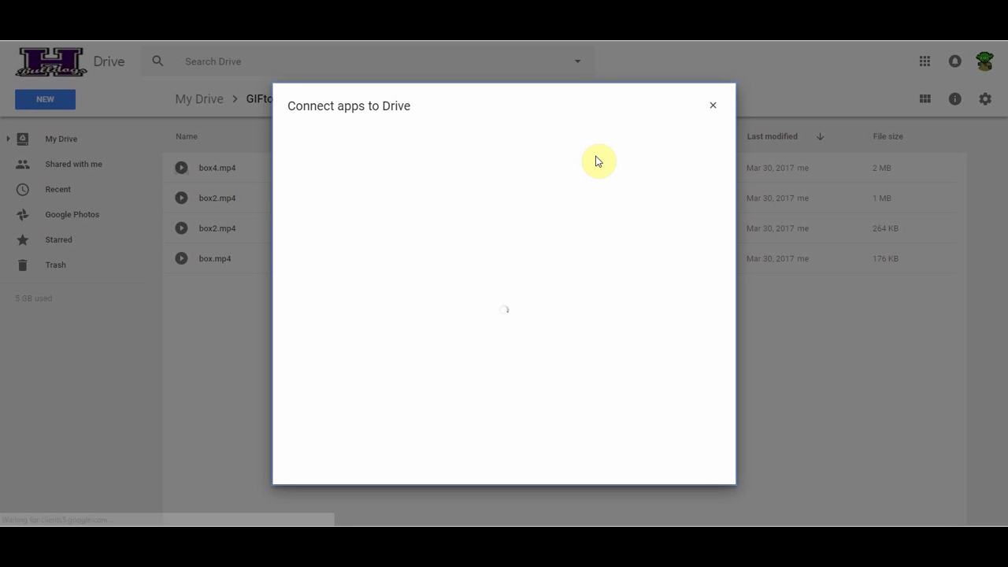
pyautogui.click(622, 142)
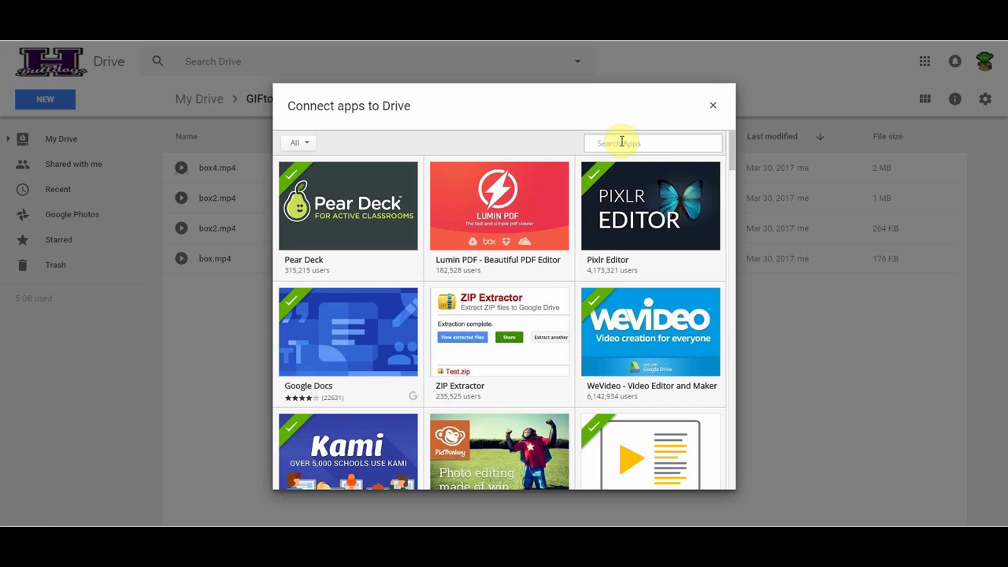
pyautogui.write('cloudcon')
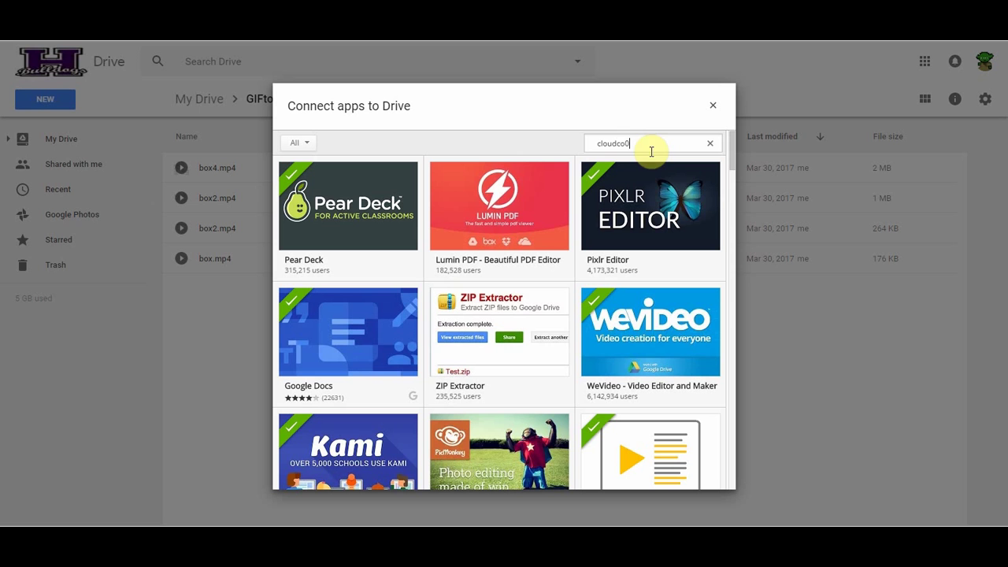
pyautogui.press('BackSpace')
pyautogui.write('nvert')
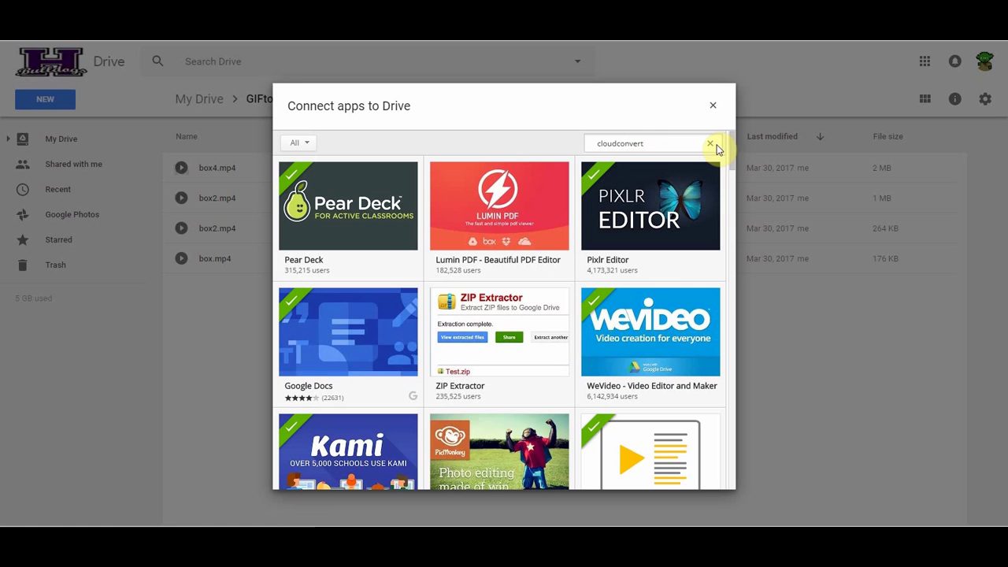
pyautogui.press('Return')
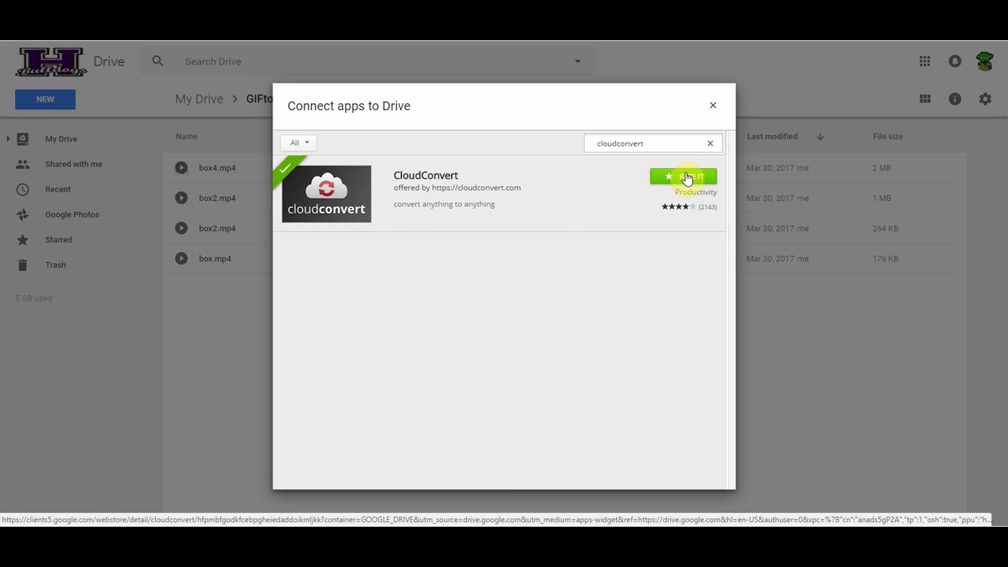
pyautogui.click(714, 106)
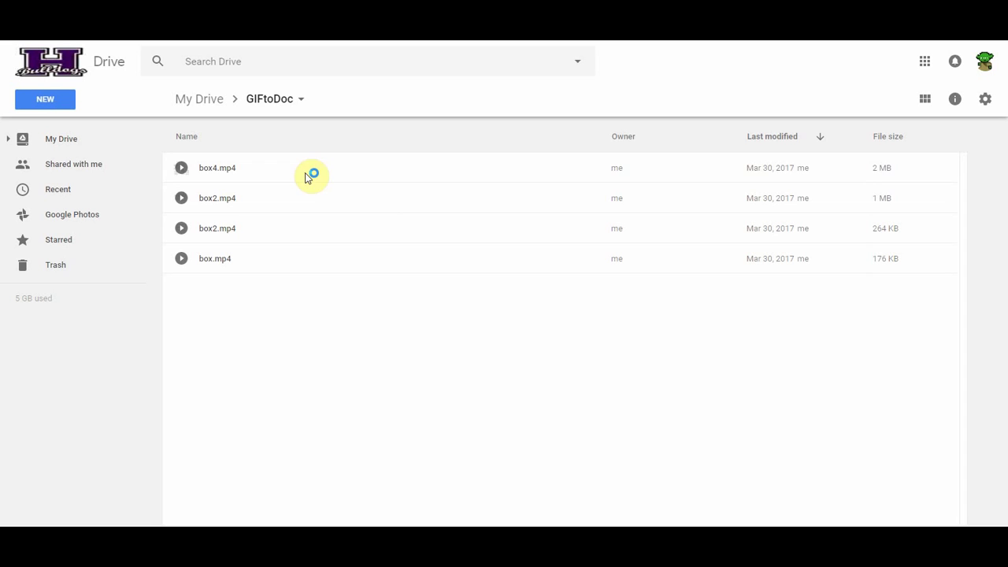
# - Select the four box mp4 videos, box4.mp4 through box.mp4, and open them with CloudConvert
pyautogui.click(311, 175)
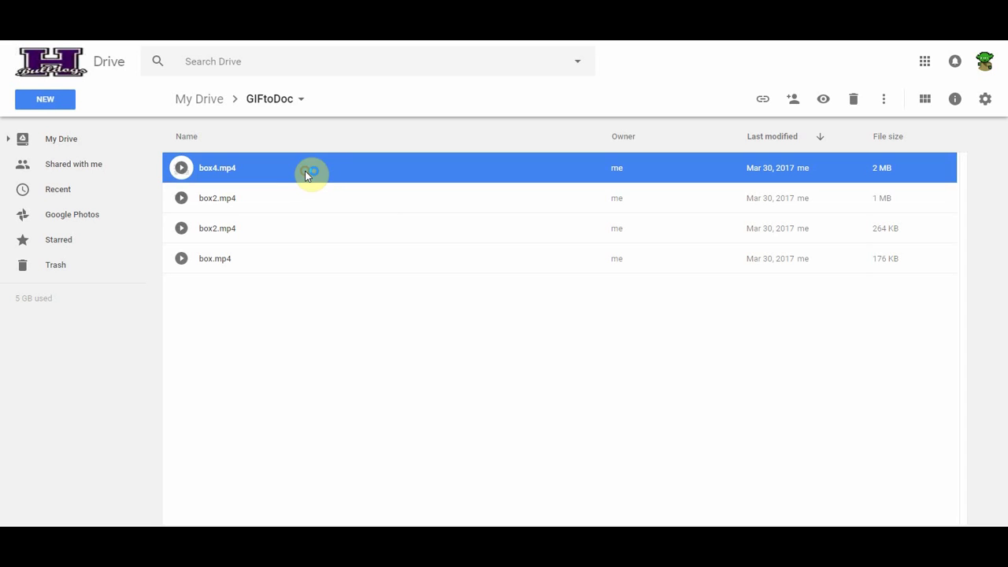
pyautogui.keyDown('shift'); pyautogui.click(239, 259); pyautogui.keyUp('shift')
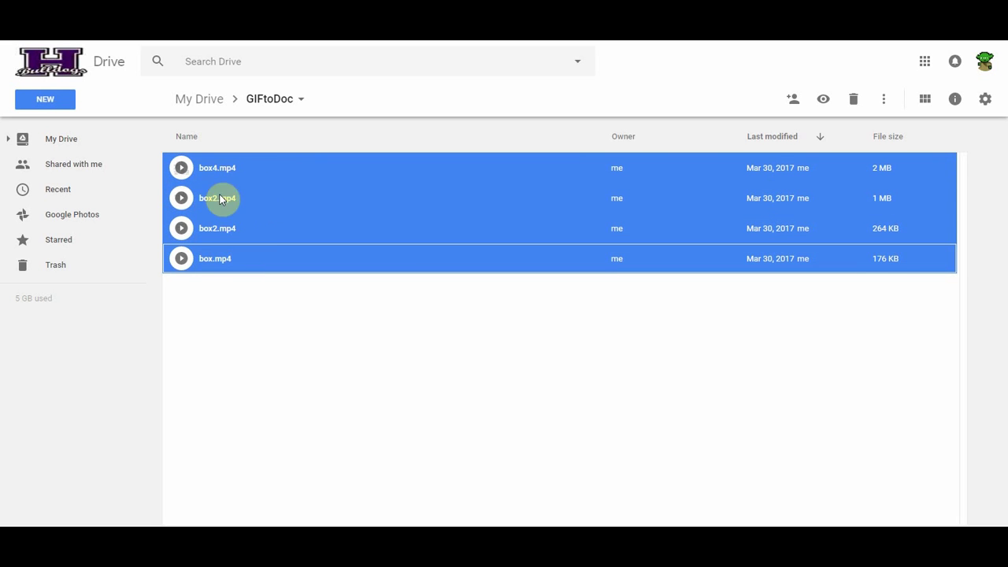
pyautogui.rightClick(219, 168)
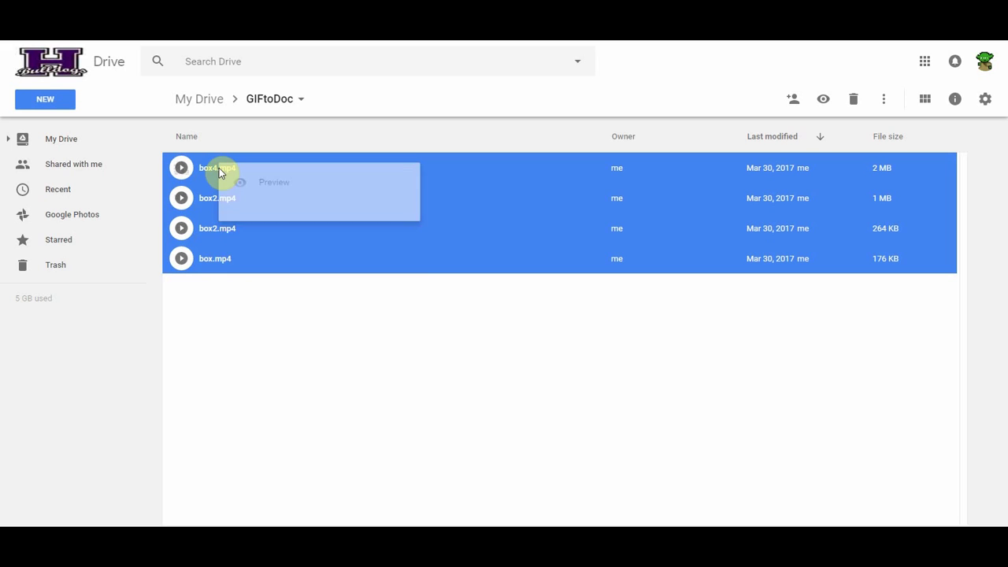
pyautogui.moveTo(328, 213)
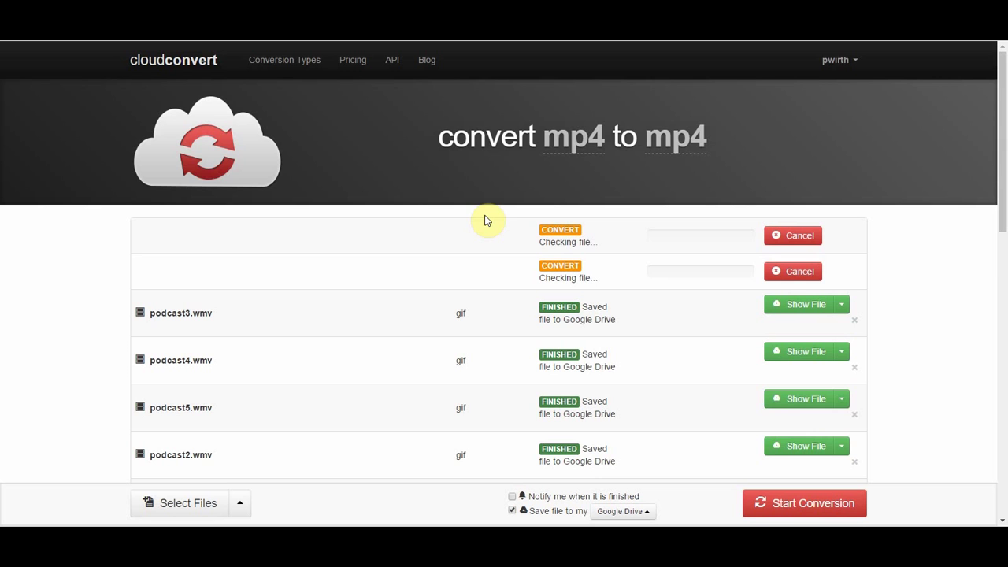
# - Delete the six finished podcast1–podcast6 .wmv conversions from the CloudConvert file list
pyautogui.scroll(-5, 564, 221)
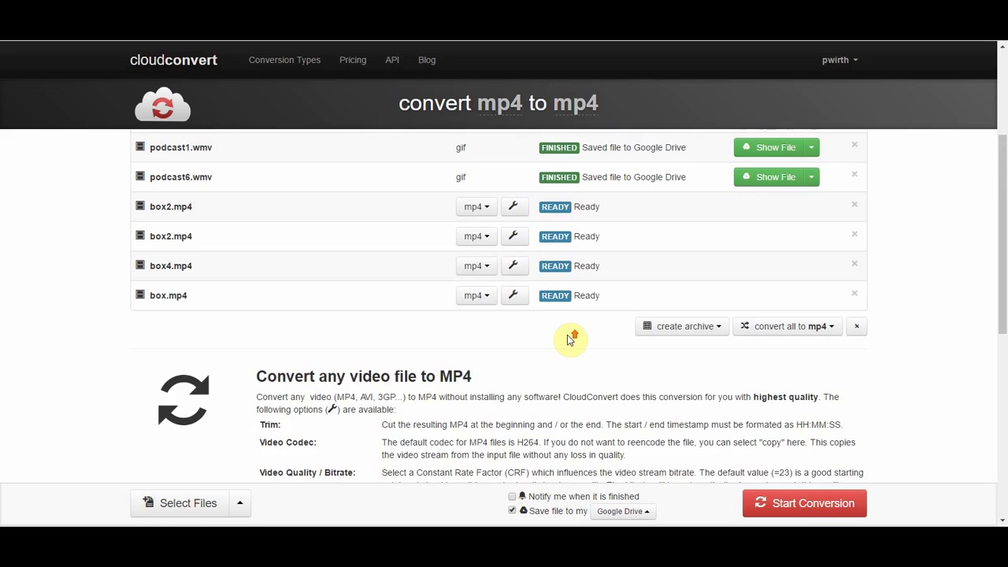
pyautogui.scroll(5, 565, 330)
pyautogui.scroll(-1, 561, 331)
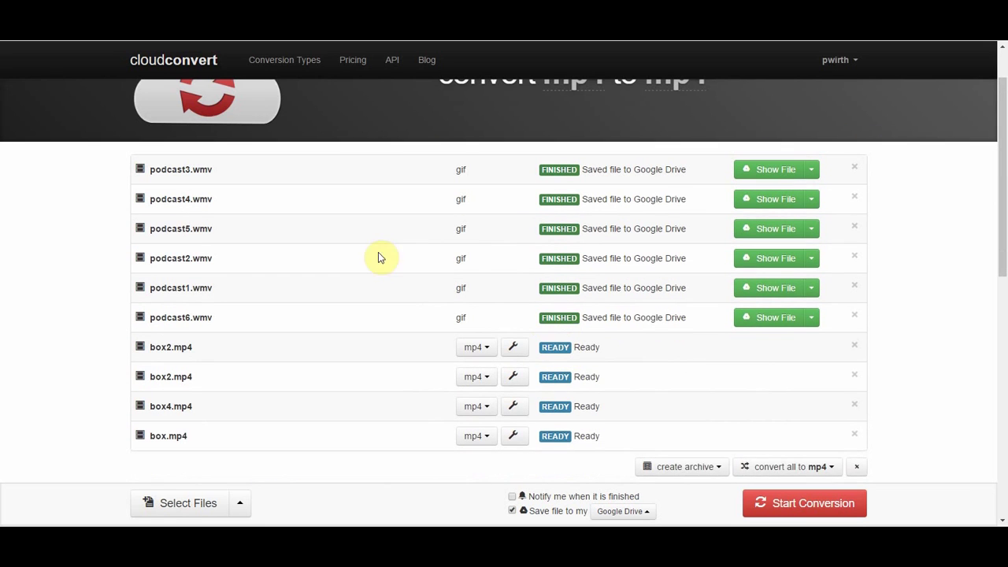
pyautogui.click(855, 170)
pyautogui.click(855, 170)
pyautogui.click(855, 171)
pyautogui.click(856, 171)
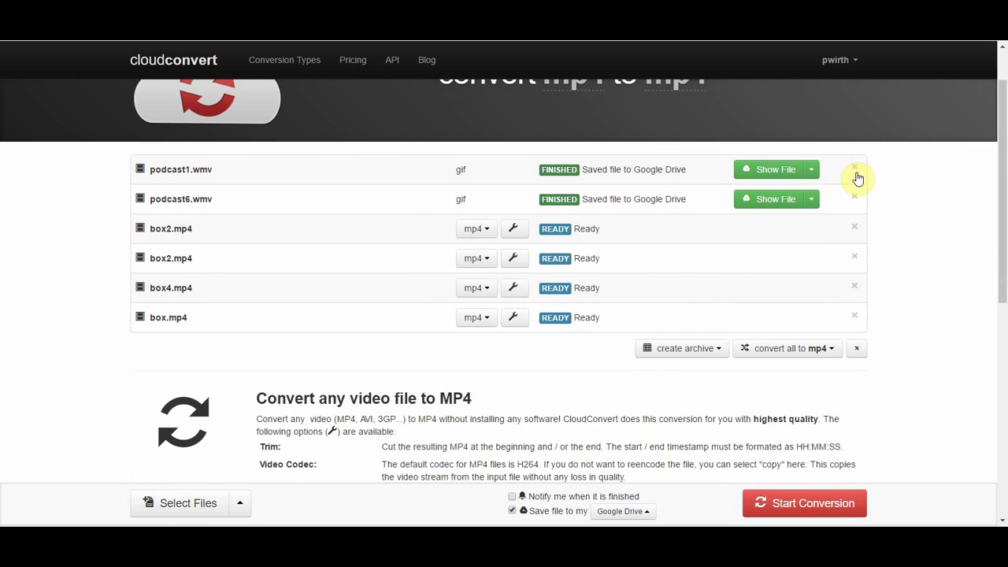
pyautogui.click(855, 170)
pyautogui.click(854, 170)
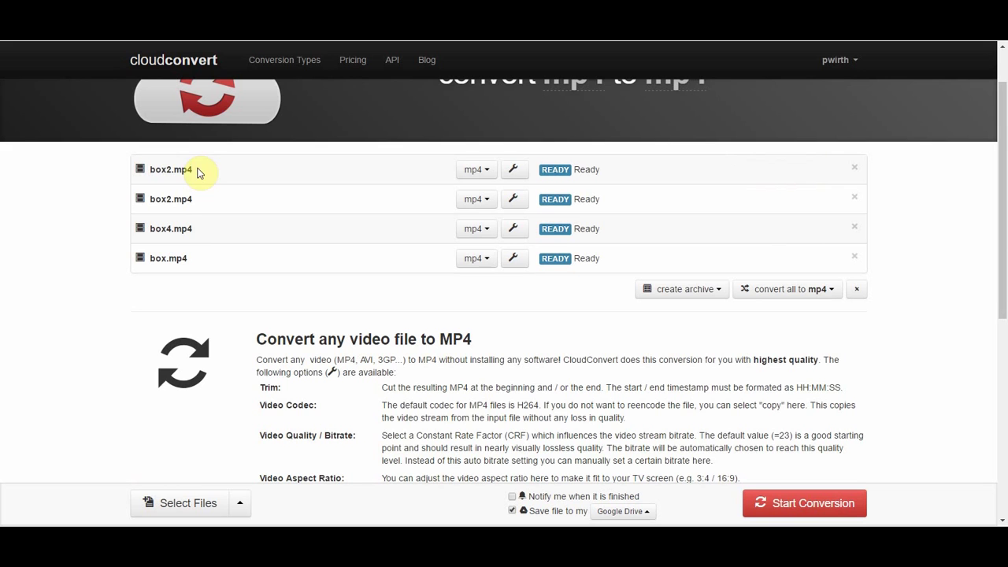
pyautogui.scroll(1, 468, 264)
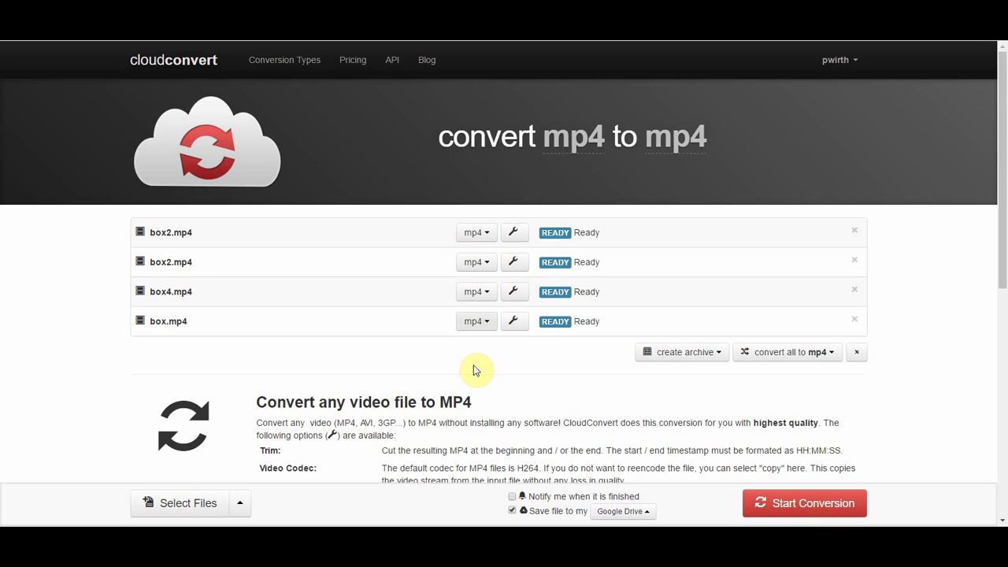
# - Set the output format for all four box videos to gif
pyautogui.click(795, 359)
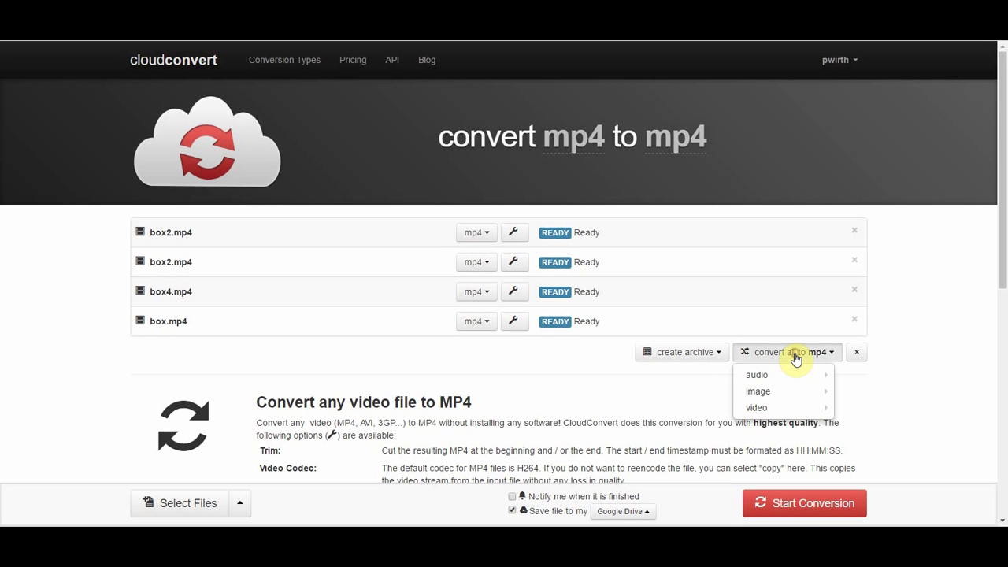
pyautogui.click(778, 393)
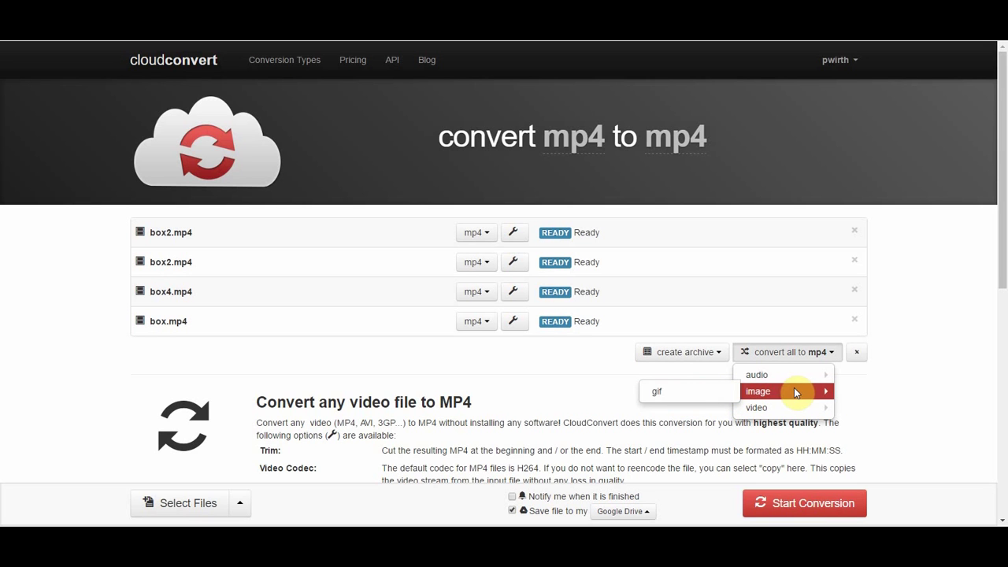
pyautogui.click(665, 391)
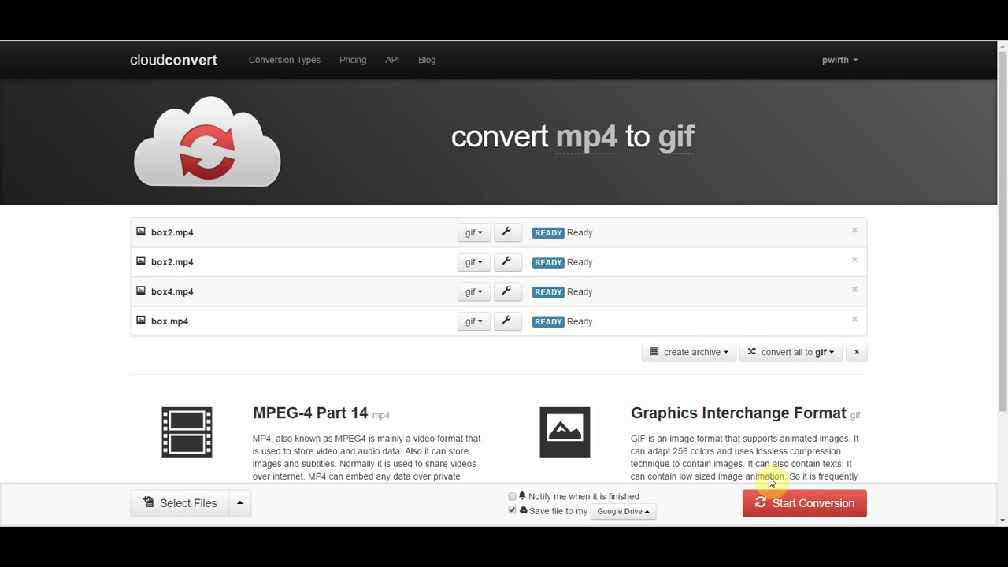
# - Start converting the four videos to GIF, keeping the results saving to Google Drive
pyautogui.click(796, 506)
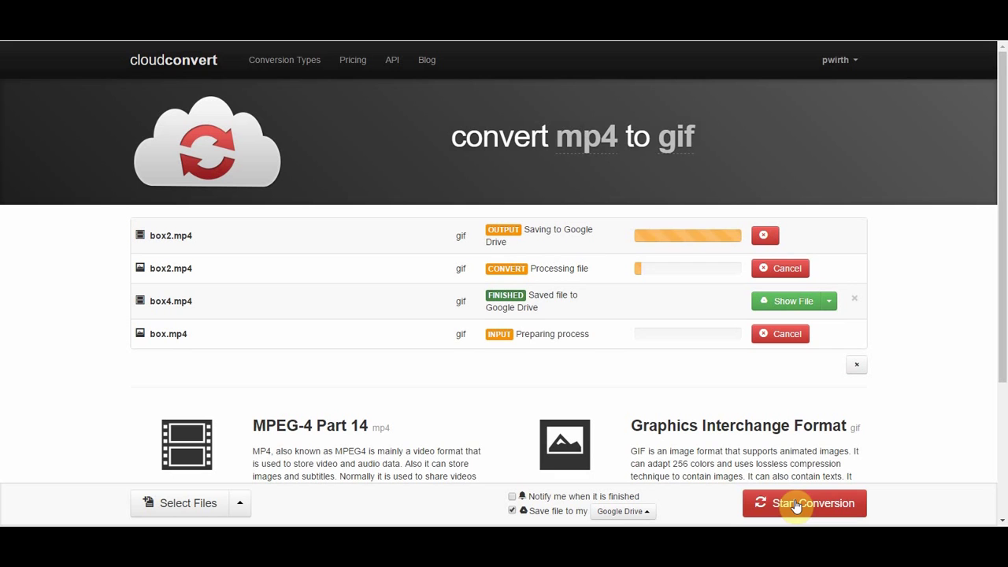
pyautogui.click(512, 510)
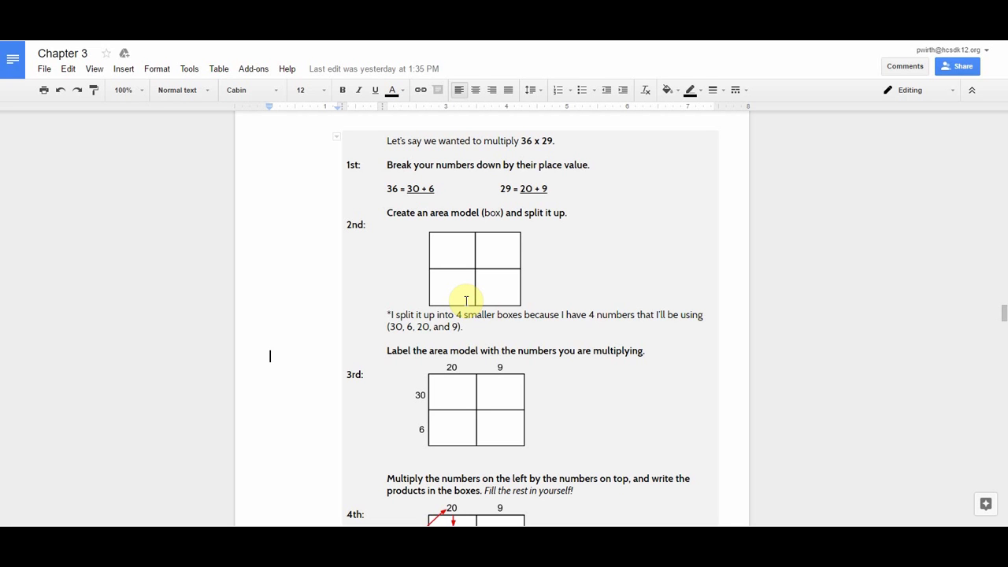
# - Look over the step 2, 3 and 4 area-model images and select the step 2 image
pyautogui.click(475, 260)
pyautogui.click(480, 408)
pyautogui.scroll(-3, 512, 326)
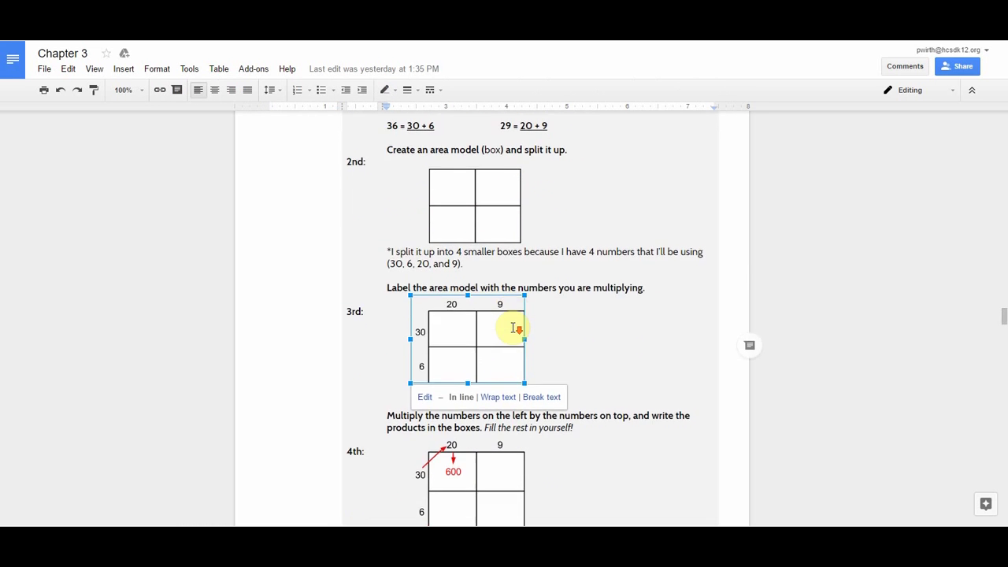
pyautogui.click(482, 414)
pyautogui.scroll(7, 483, 414)
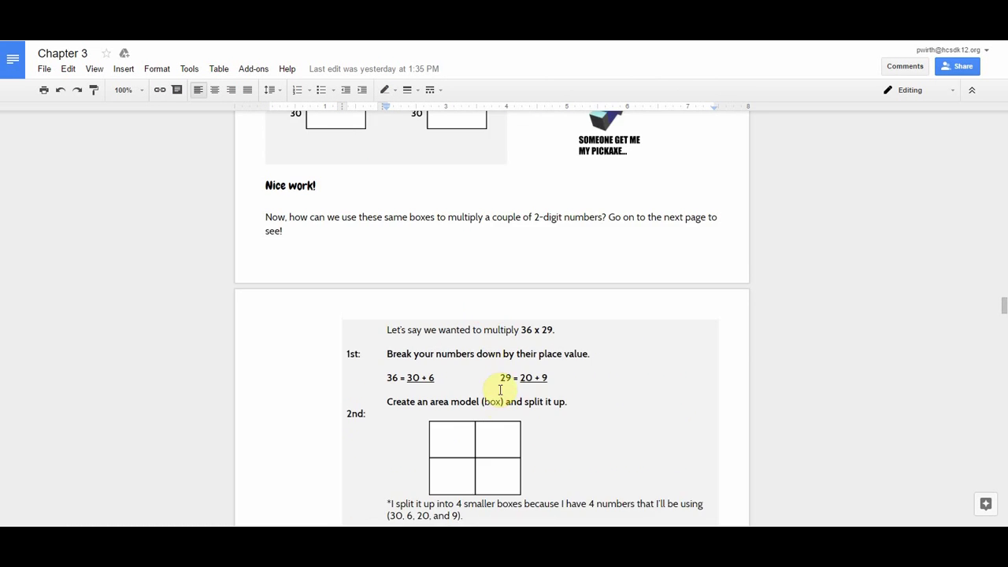
pyautogui.scroll(-3, 495, 376)
pyautogui.click(488, 329)
pyautogui.scroll(-3, 535, 331)
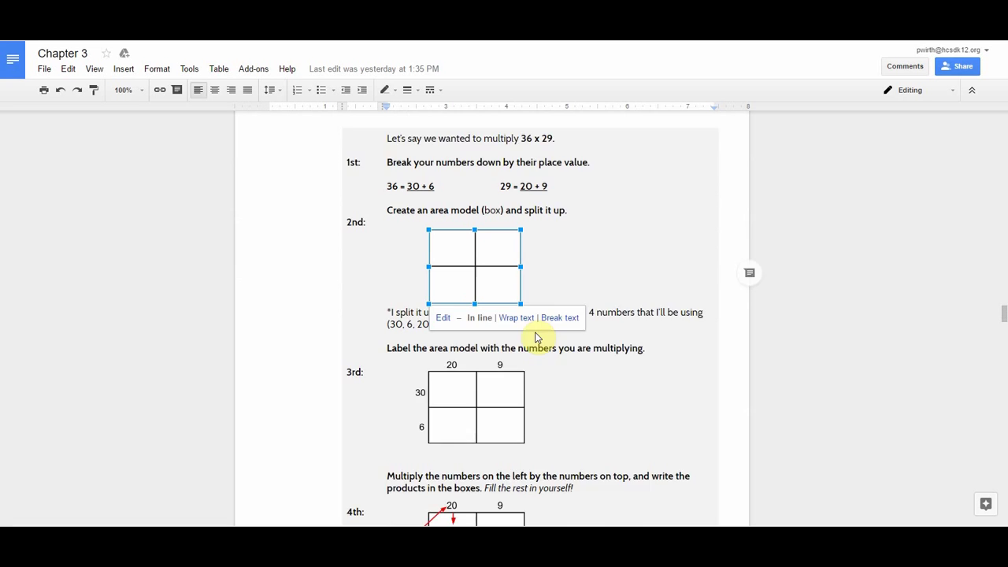
pyautogui.scroll(2, 498, 272)
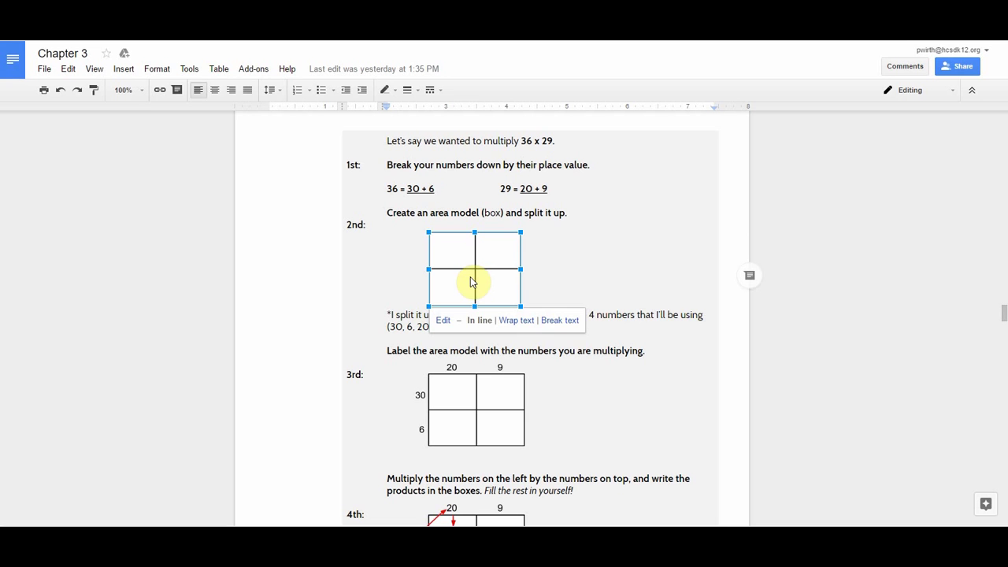
# - Delete the static step 2 area-model image and put the cursor on its empty line
pyautogui.click(893, 263)
pyautogui.click(459, 260)
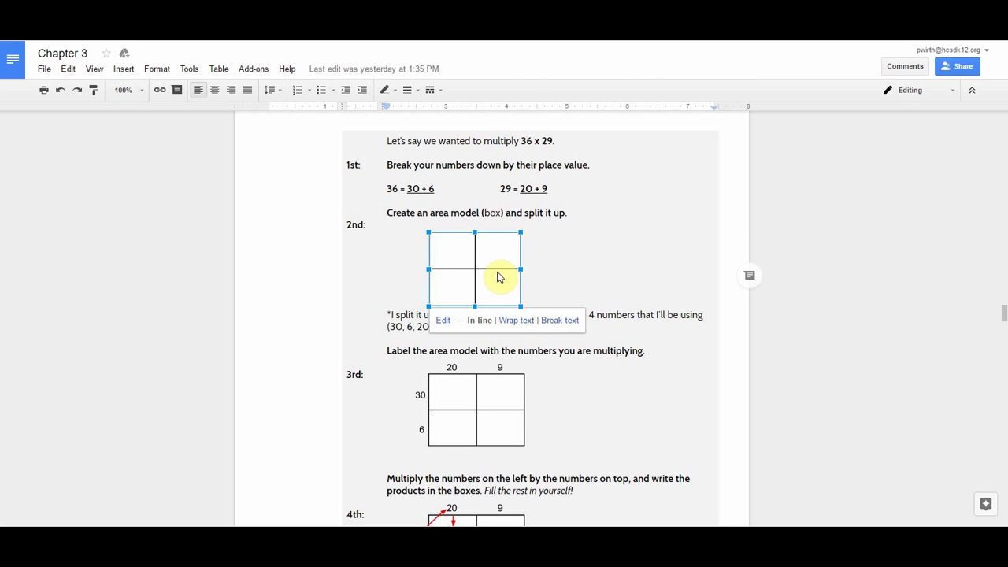
pyautogui.press('Delete')
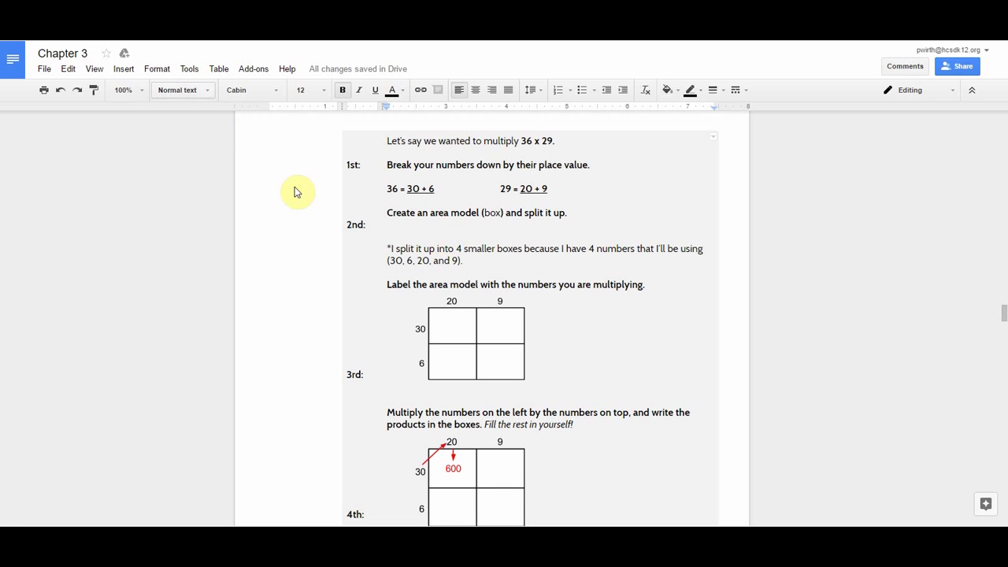
pyautogui.click(445, 235)
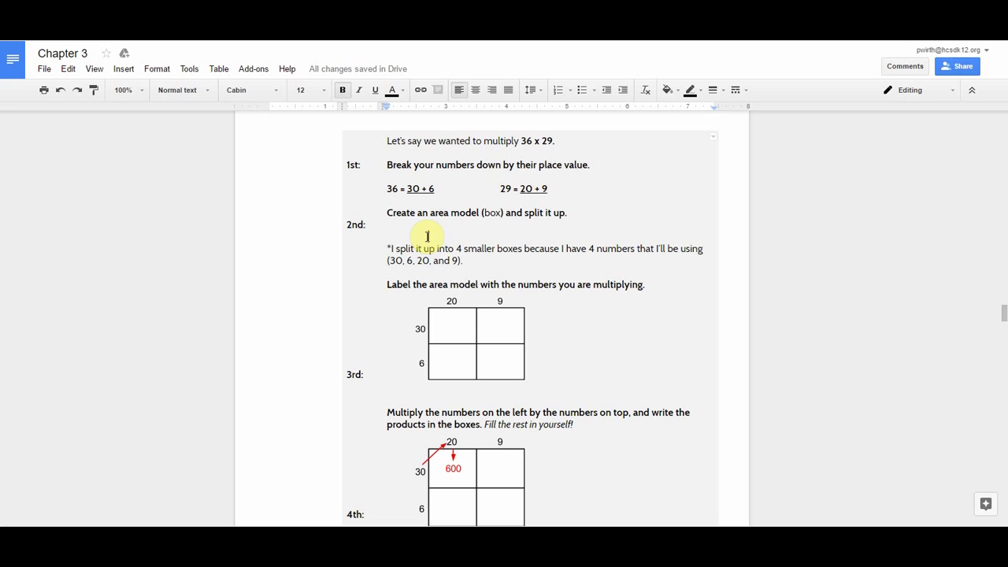
pyautogui.click(123, 69)
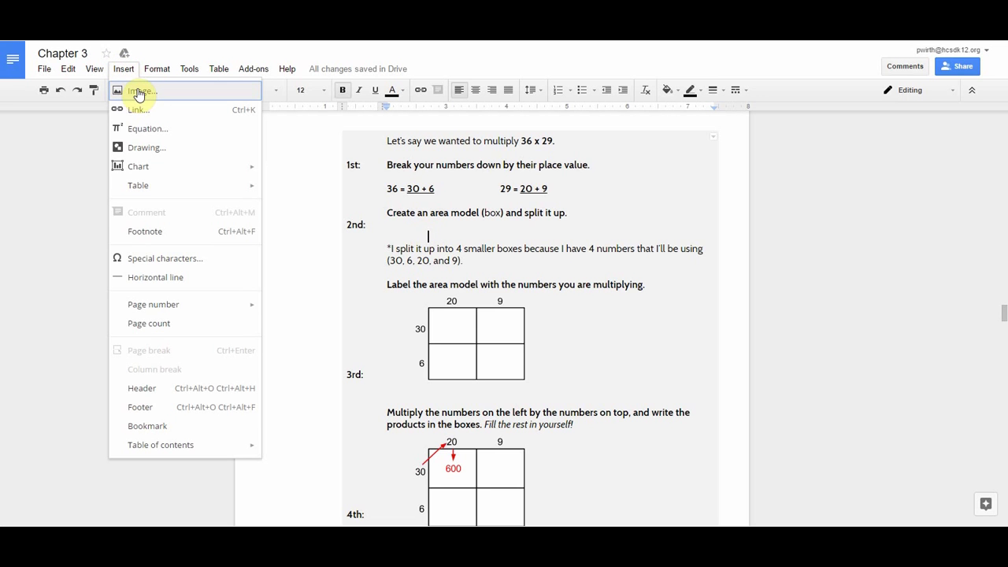
# - Insert box.gif from Google Drive's Recent files under step 2
pyautogui.click(143, 92)
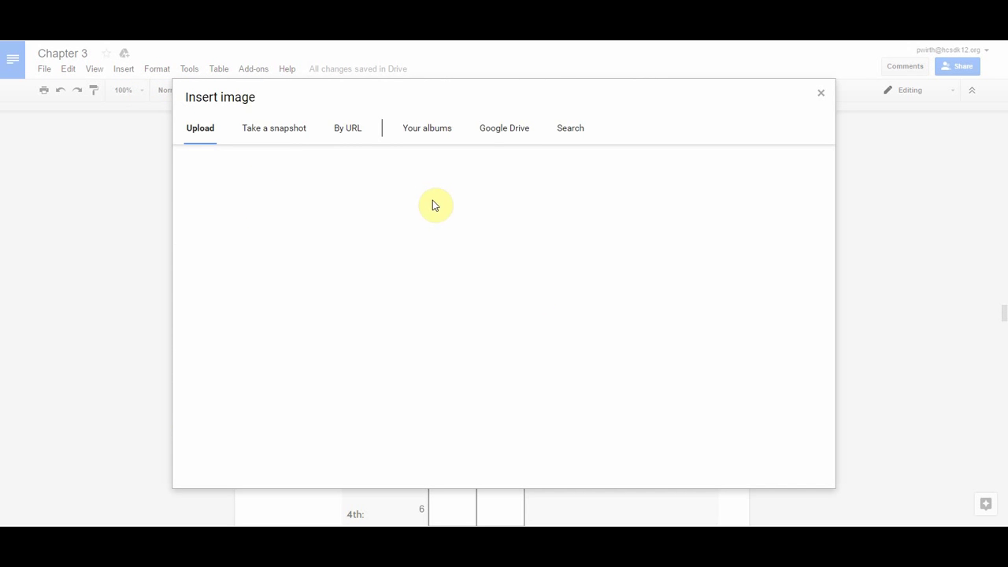
pyautogui.click(512, 135)
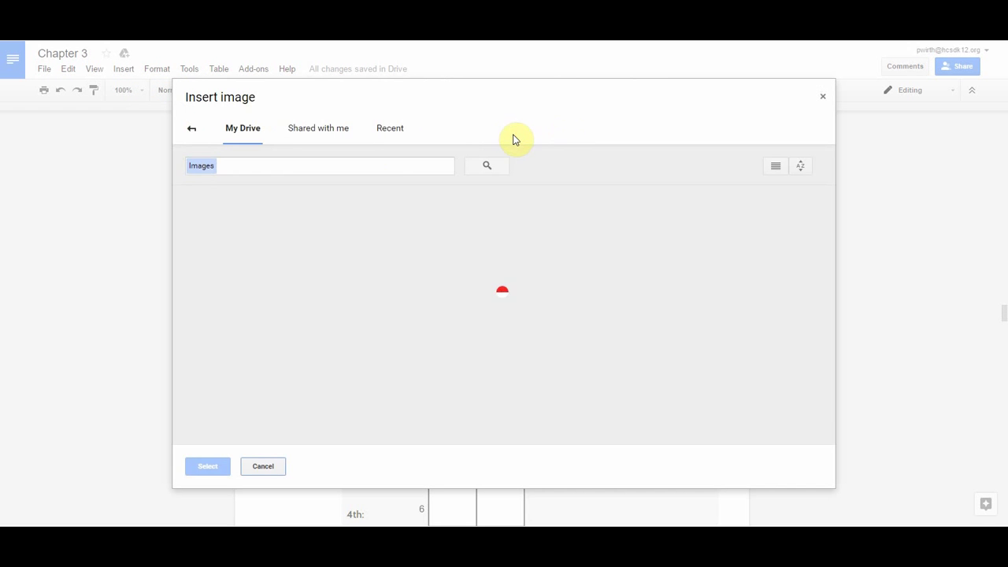
pyautogui.click(390, 128)
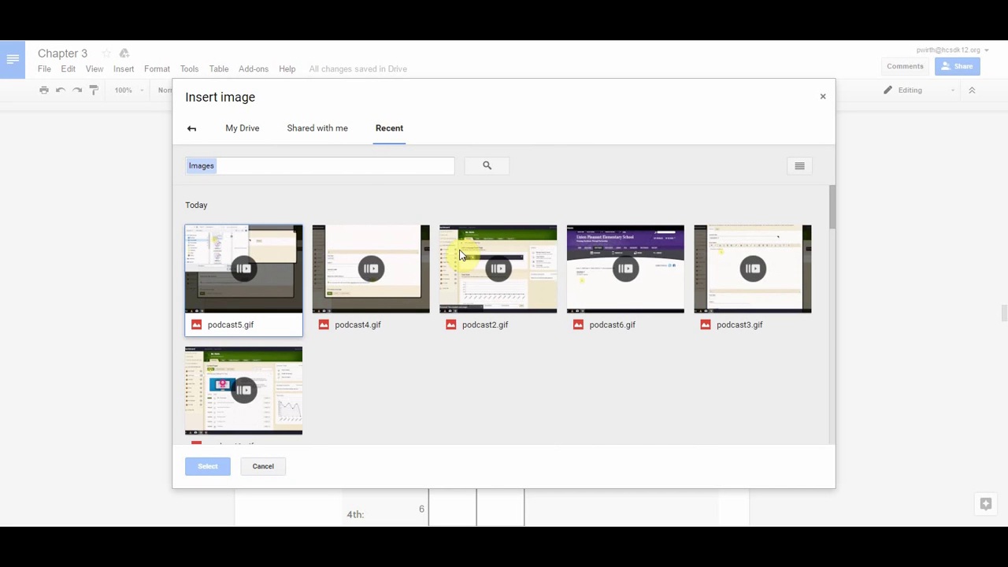
pyautogui.scroll(-1, 482, 315)
pyautogui.scroll(1, 252, 231)
pyautogui.scroll(-4, 294, 249)
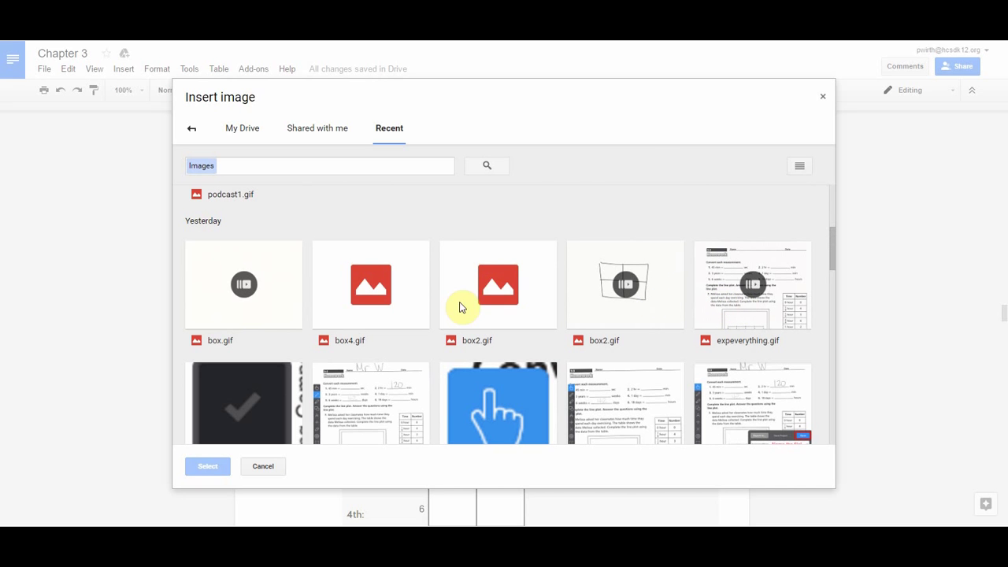
pyautogui.click(268, 305)
pyautogui.click(208, 466)
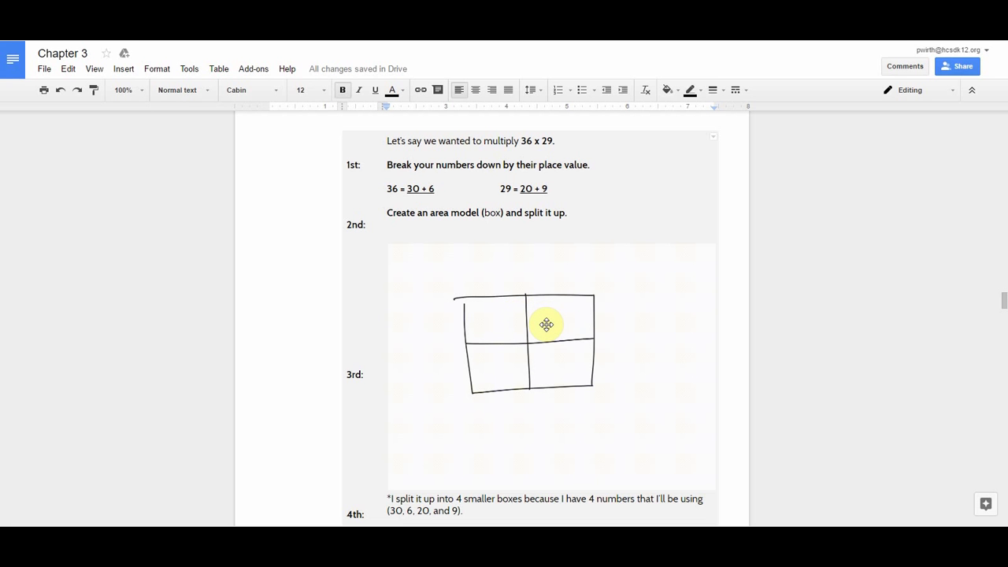
# - Shrink the step 2 box.gif and crop empty space off all four sides
pyautogui.click(622, 443)
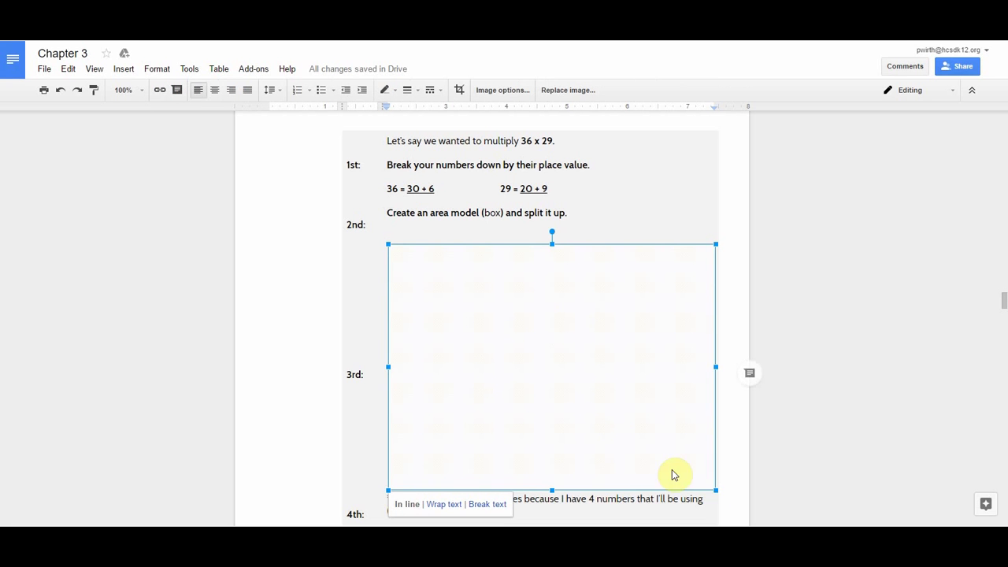
pyautogui.moveTo(714, 489); pyautogui.dragTo(532, 316)
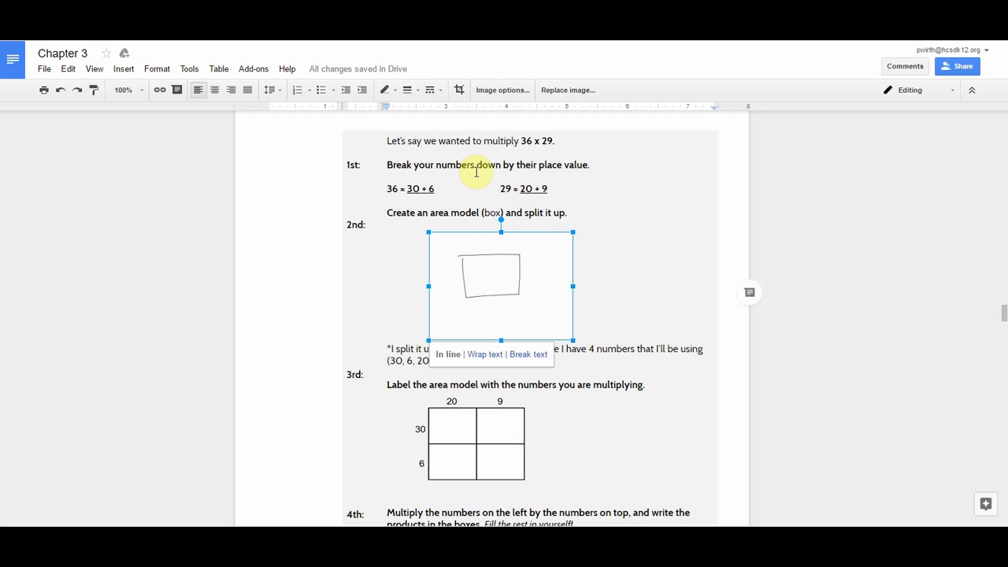
pyautogui.click(460, 92)
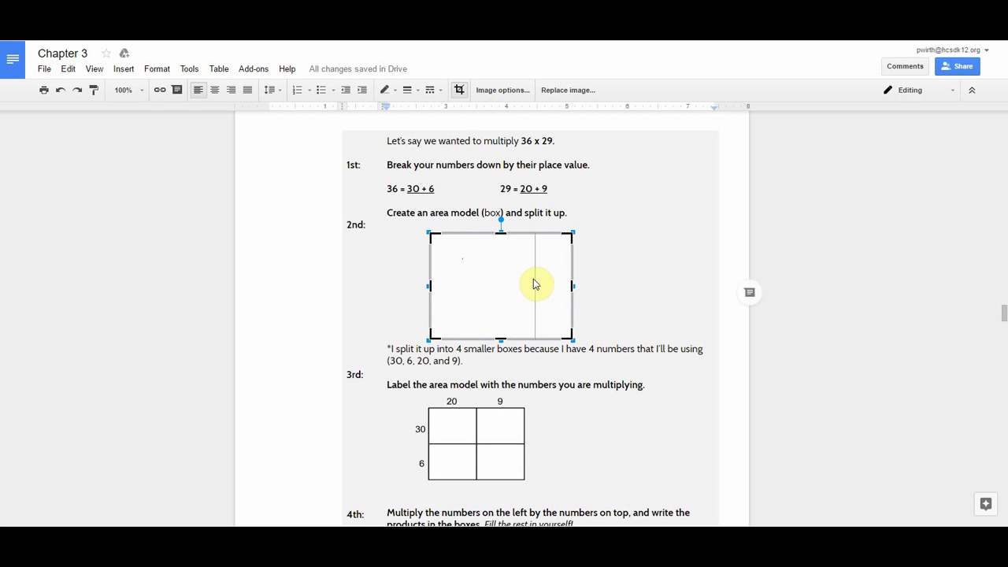
pyautogui.moveTo(534, 284); pyautogui.dragTo(533, 280)
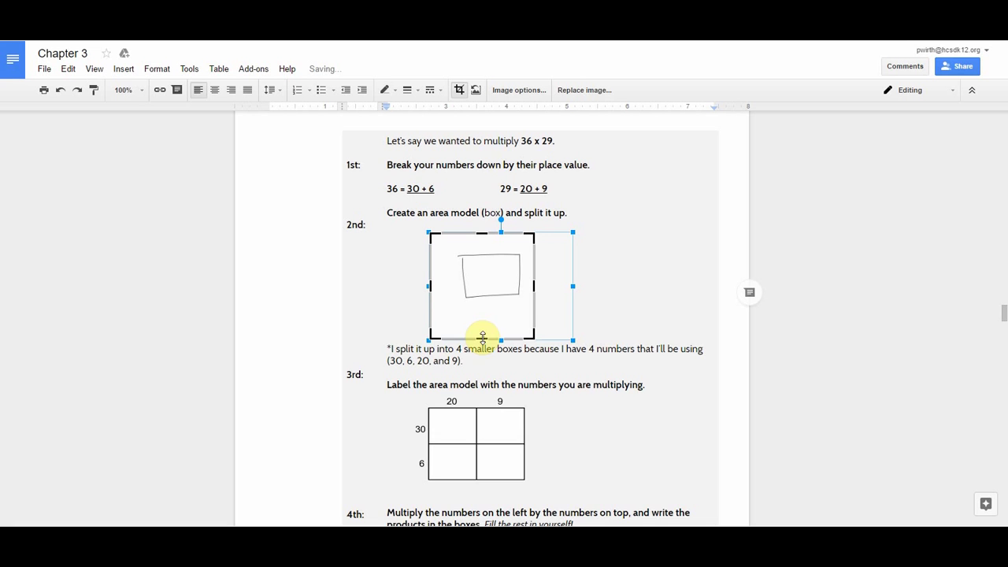
pyautogui.moveTo(482, 337); pyautogui.dragTo(483, 303)
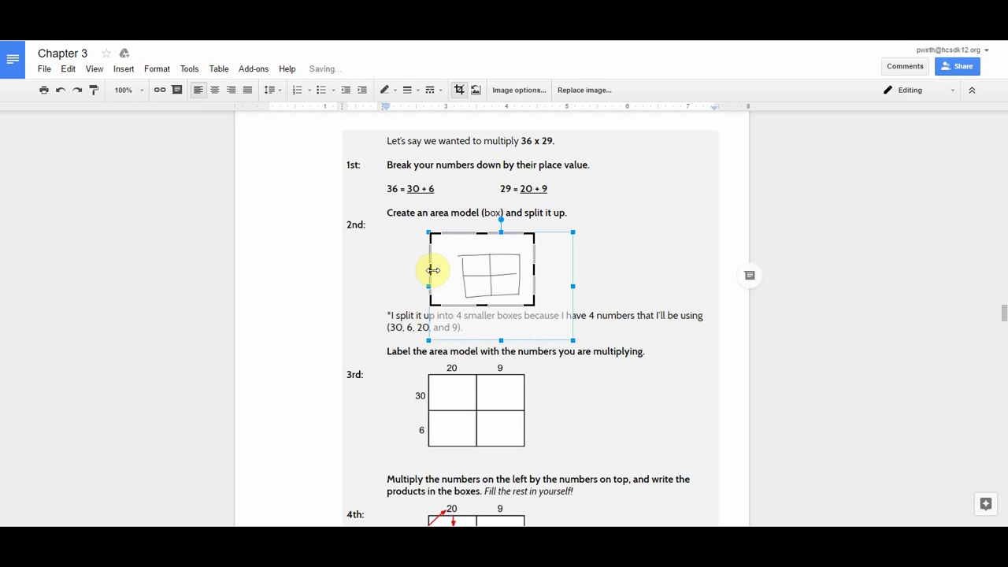
pyautogui.moveTo(433, 270); pyautogui.dragTo(453, 270)
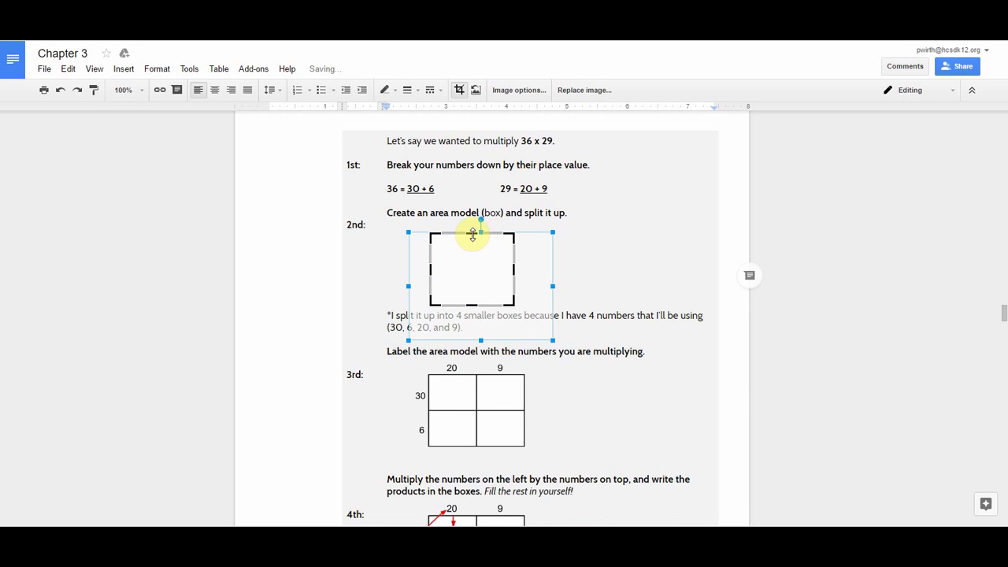
pyautogui.moveTo(472, 244); pyautogui.dragTo(473, 244)
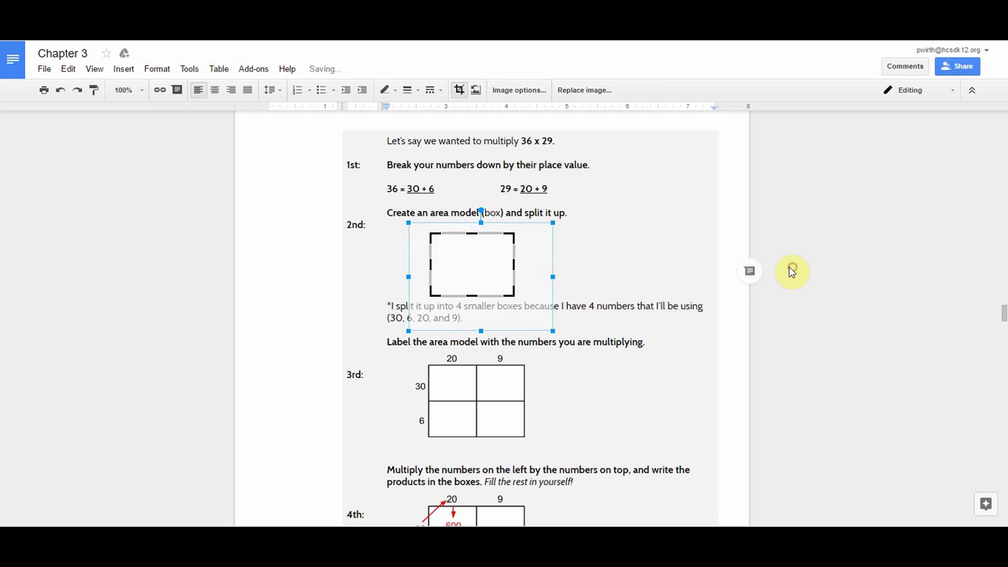
pyautogui.click(791, 271)
# - Enlarge the cropped box.gif slightly so the whole box shows
pyautogui.click(462, 252)
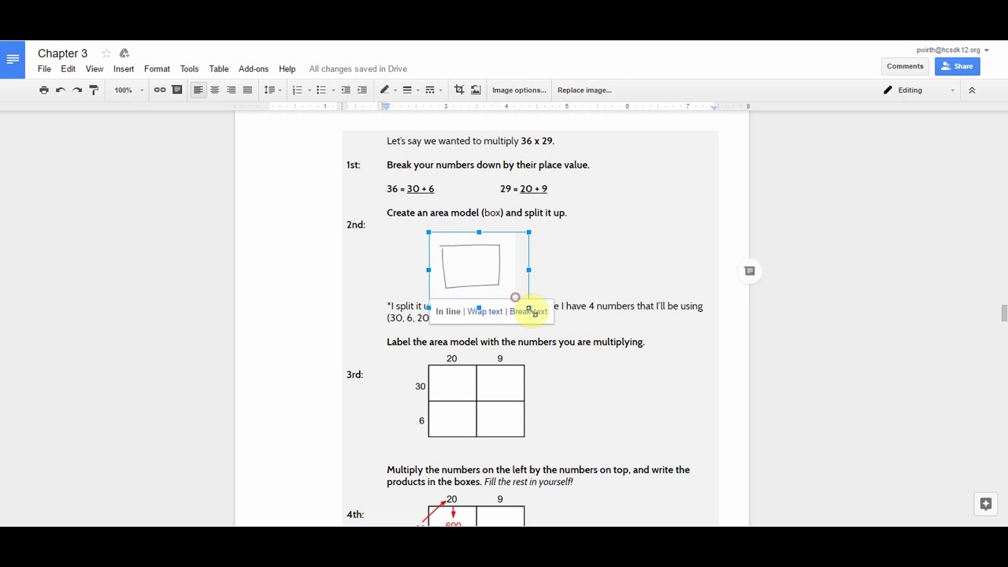
pyautogui.moveTo(529, 309); pyautogui.dragTo(544, 322)
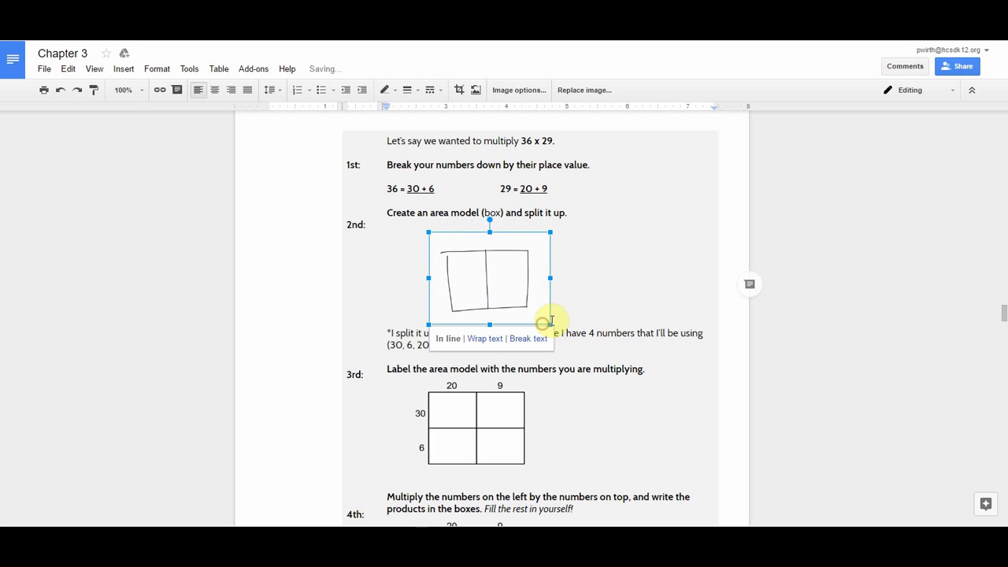
pyautogui.click(804, 268)
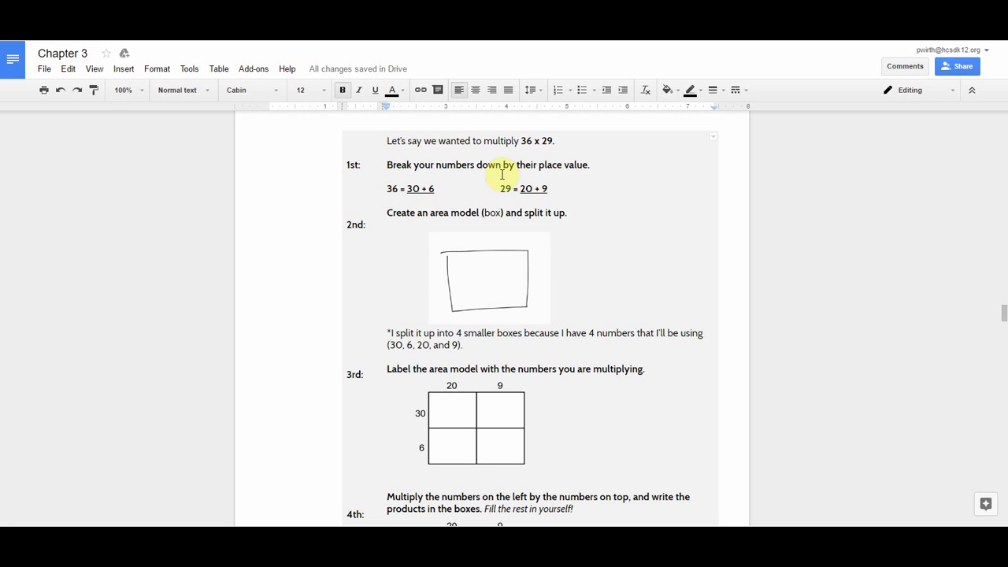
# - Remove the blank line above the 2nd: label so it lines up with its heading
pyautogui.click(382, 227)
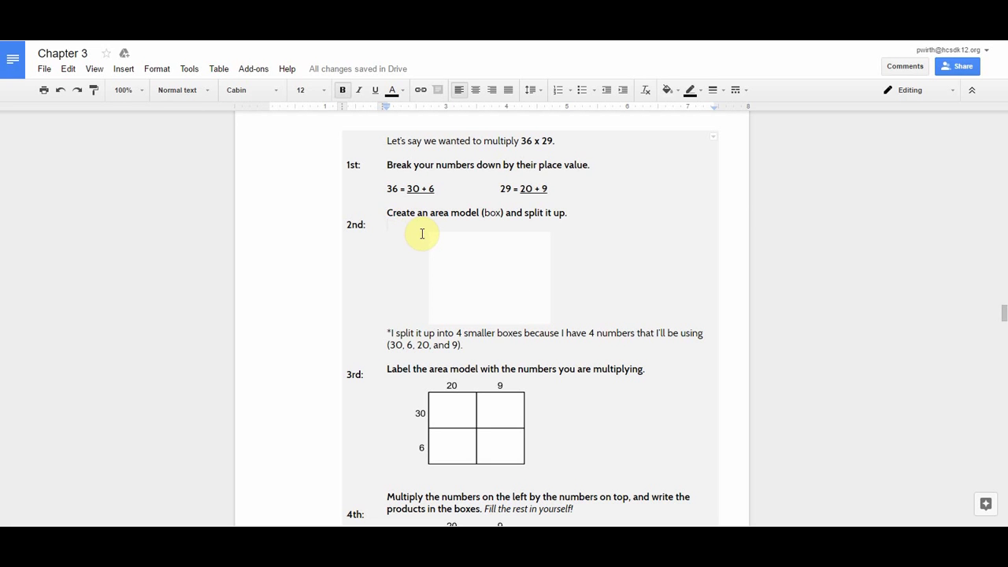
pyautogui.click(349, 213)
pyautogui.press('Delete')
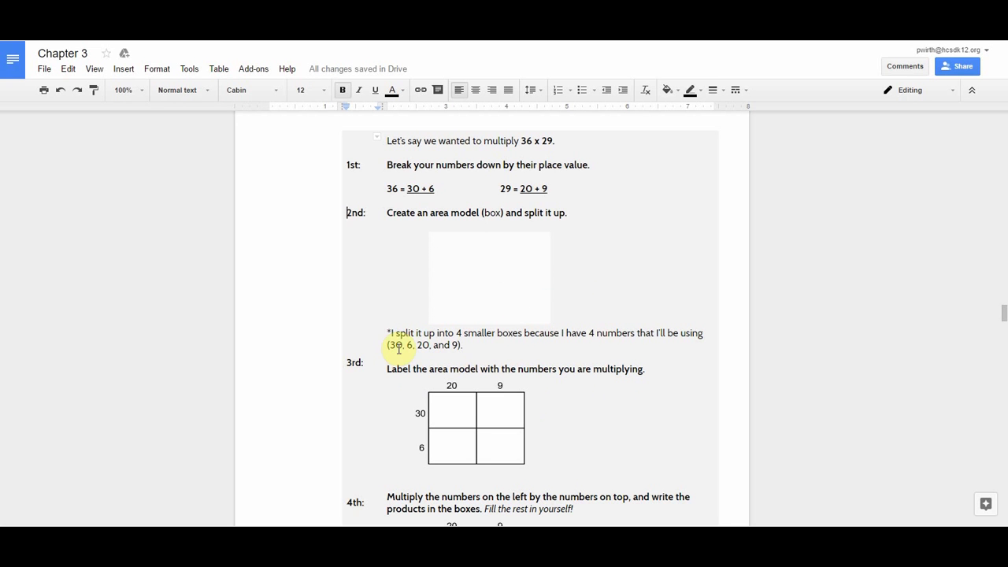
# - Delete the static labelled area-model image under step 3
pyautogui.click(478, 408)
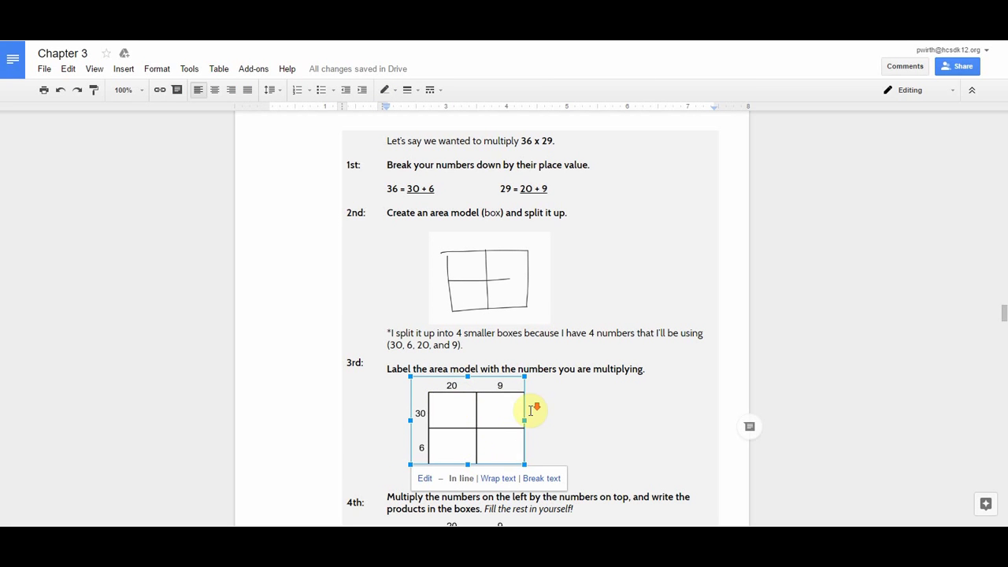
pyautogui.scroll(-1, 524, 411)
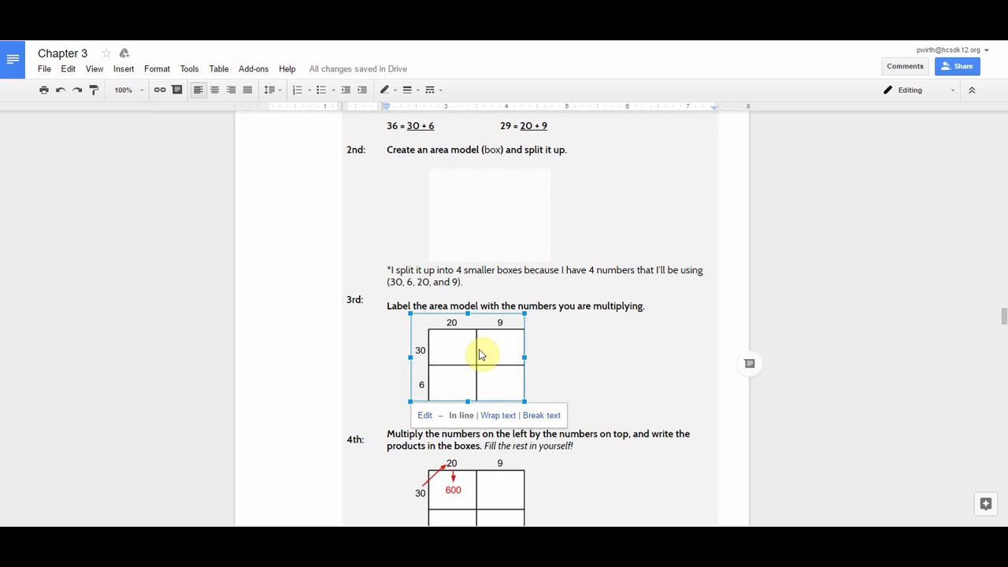
pyautogui.press('Delete')
# - Insert box2.gif from Google Drive's recent files into the empty step 3 line
pyautogui.click(124, 69)
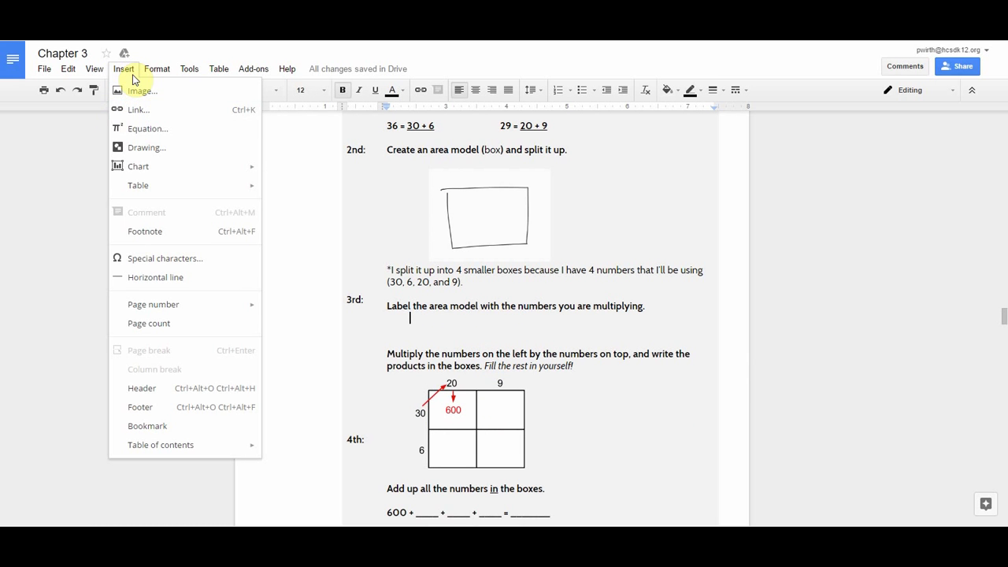
pyautogui.click(145, 90)
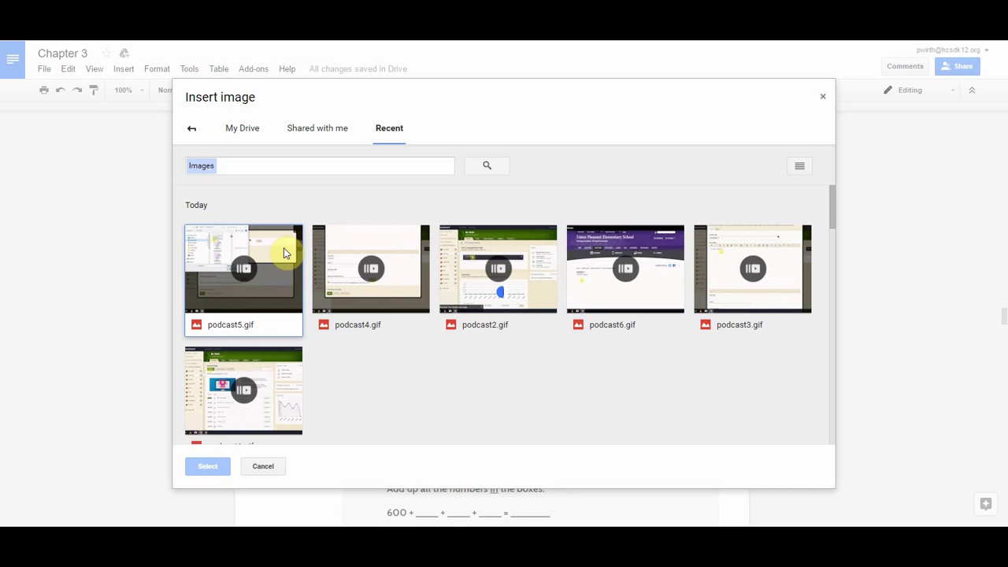
pyautogui.scroll(-3, 391, 356)
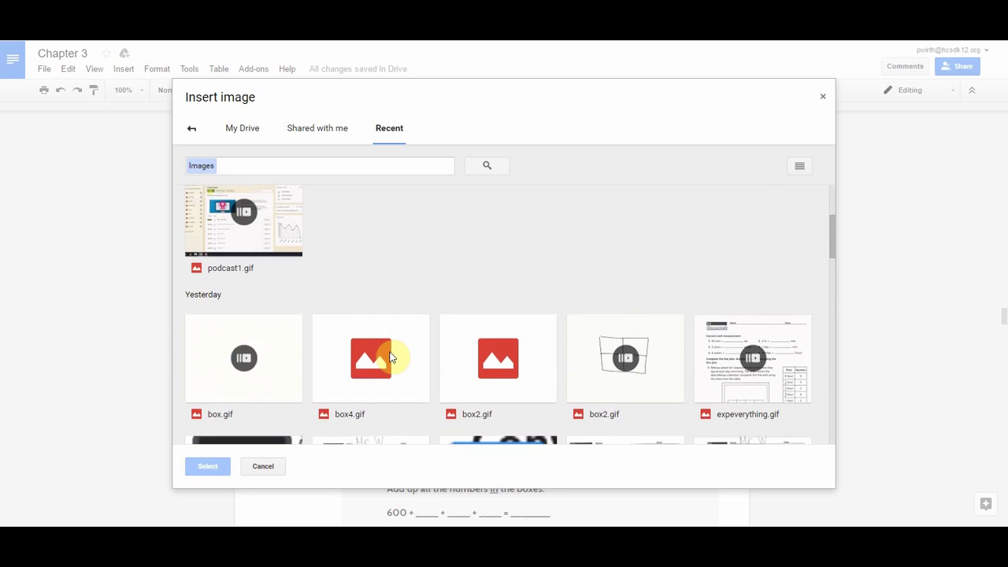
pyautogui.click(603, 314)
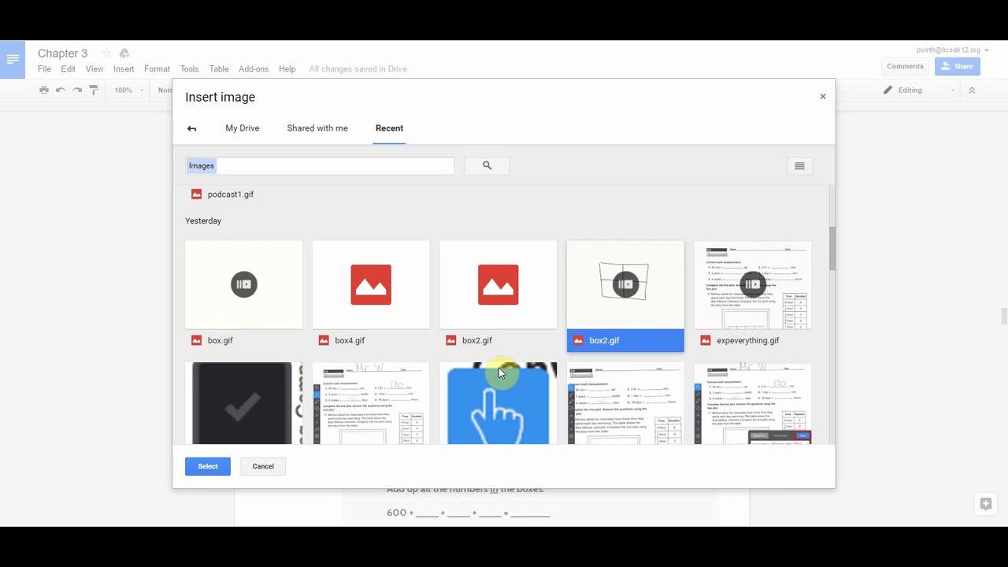
pyautogui.click(208, 467)
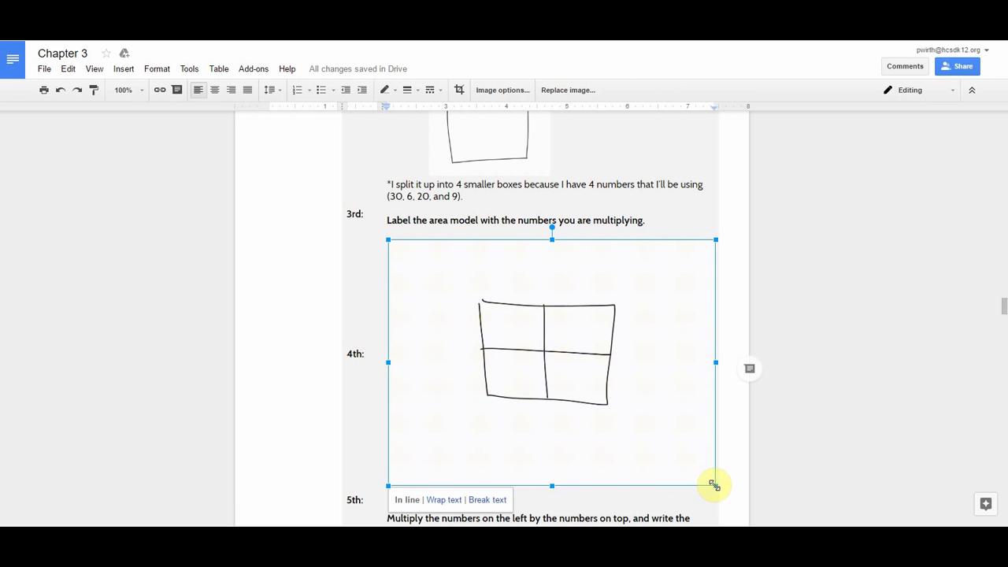
# - Shrink the step 3 box2.gif and crop empty space off all four sides
pyautogui.moveTo(713, 482)
pyautogui.mouseDown()
pyautogui.moveTo(543, 331)
pyautogui.moveTo(562, 340)
pyautogui.mouseUp()
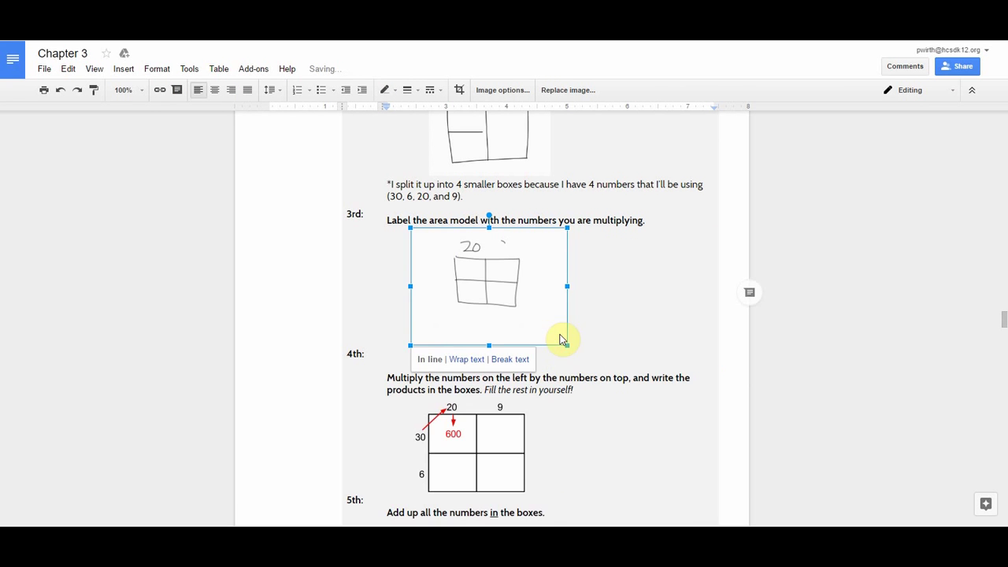
pyautogui.scroll(1, 761, 382)
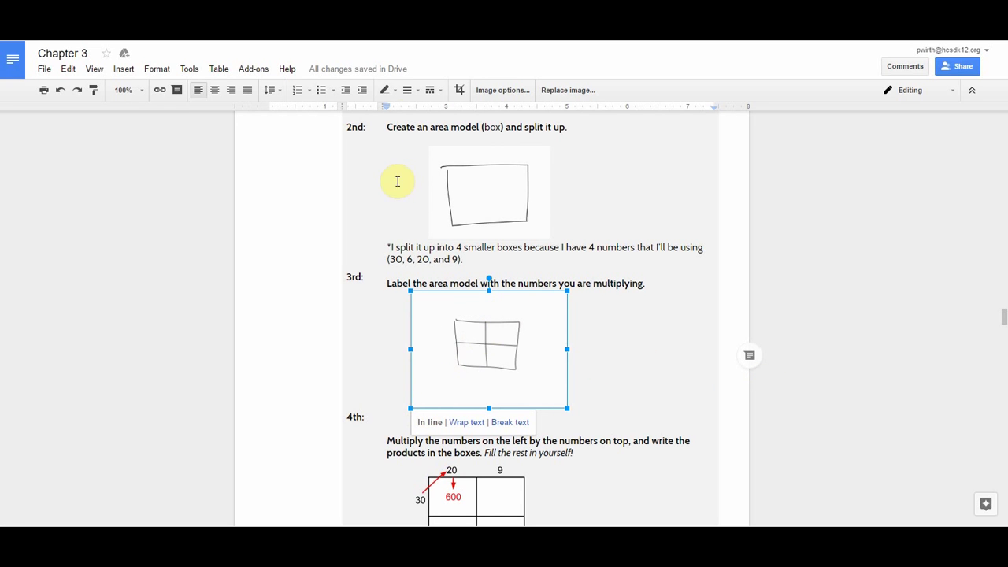
pyautogui.click(459, 90)
pyautogui.moveTo(564, 349); pyautogui.dragTo(533, 350)
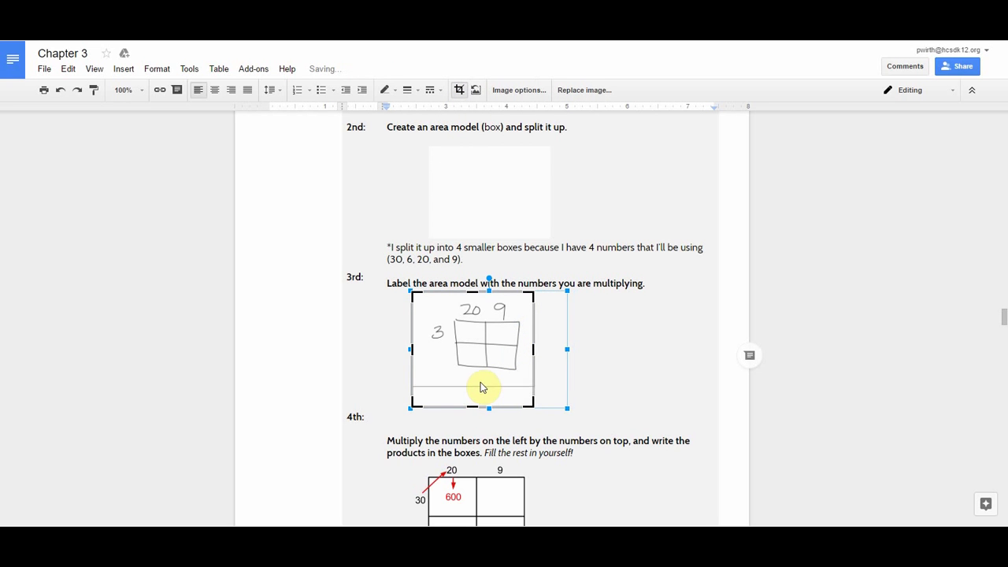
pyautogui.moveTo(480, 380); pyautogui.dragTo(480, 378)
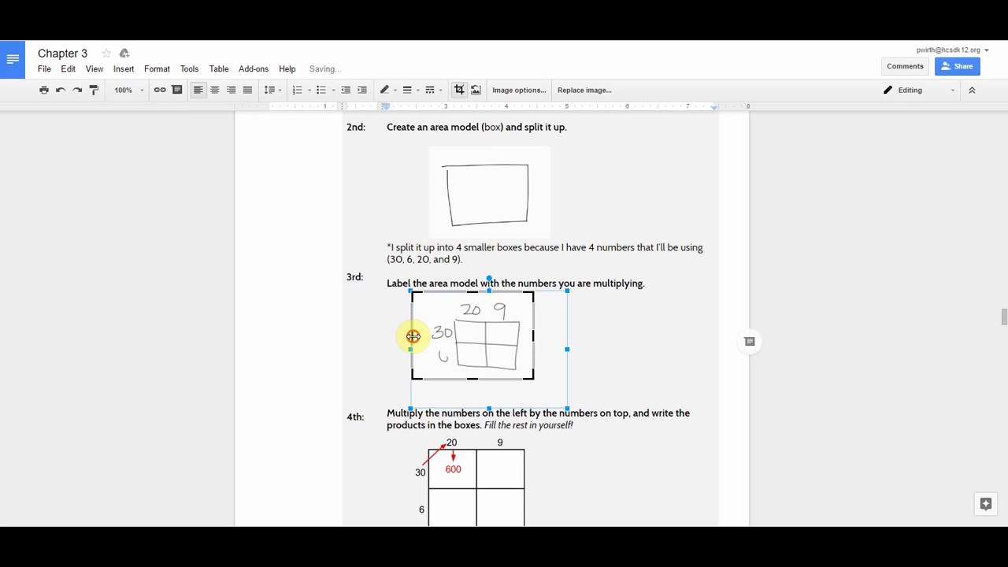
pyautogui.moveTo(412, 336); pyautogui.dragTo(425, 333)
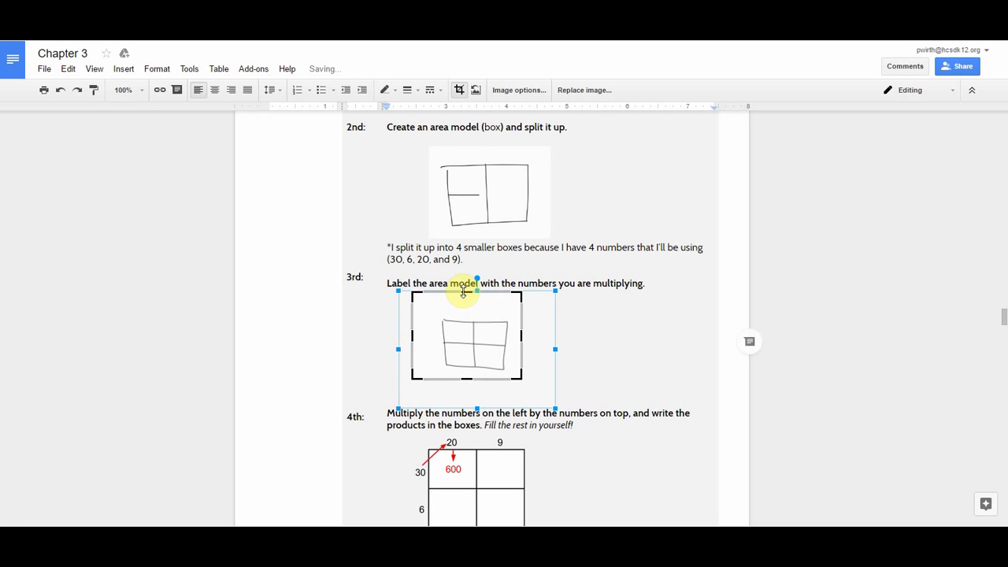
pyautogui.moveTo(466, 298); pyautogui.dragTo(466, 304)
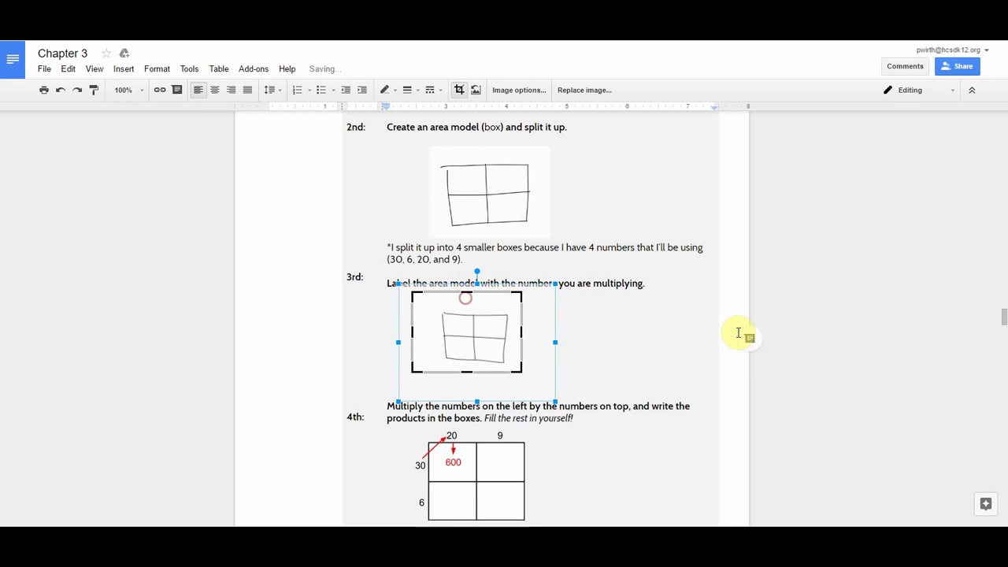
pyautogui.click(805, 333)
# - Enlarge the cropped box2.gif slightly
pyautogui.click(505, 341)
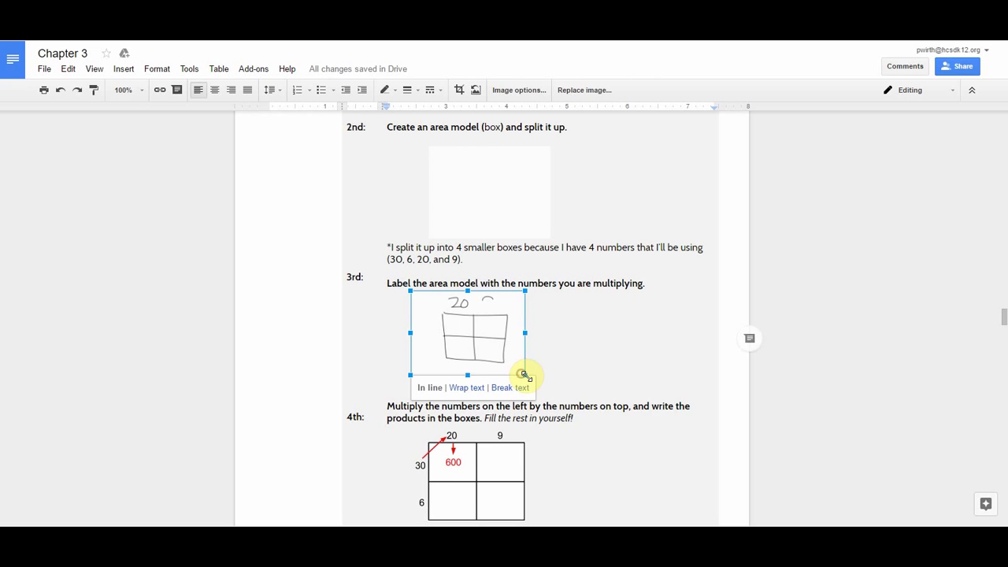
pyautogui.moveTo(523, 375); pyautogui.dragTo(555, 399)
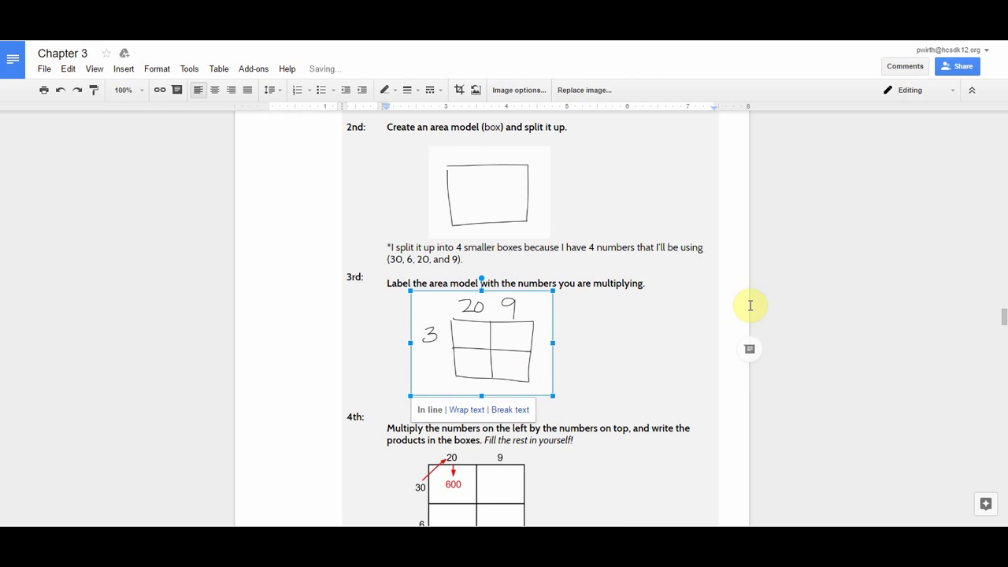
pyautogui.click(772, 292)
# - Insert an empty line at the 3rd: step label and place the cursor on the blank line above it
pyautogui.scroll(2, 539, 319)
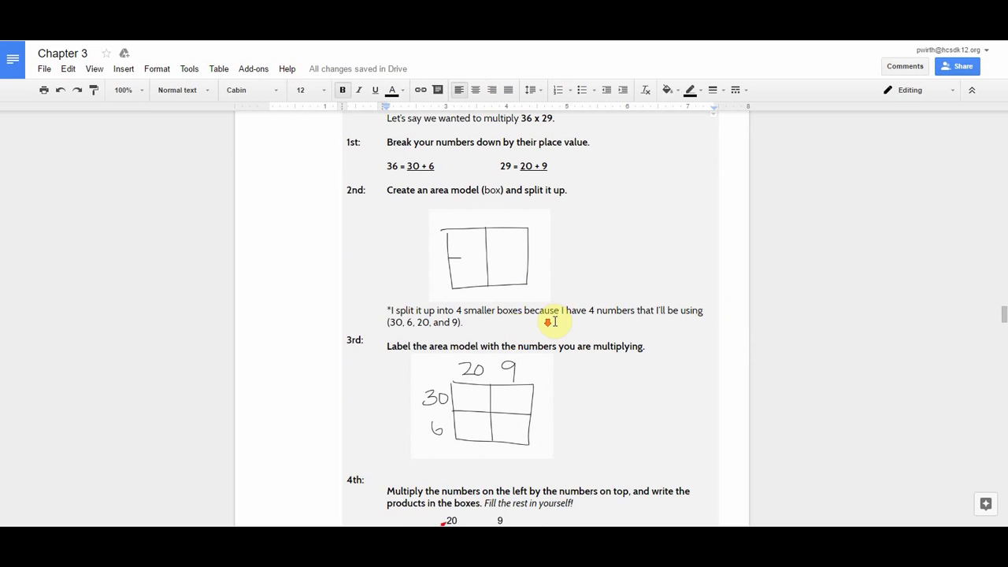
pyautogui.press('Return')
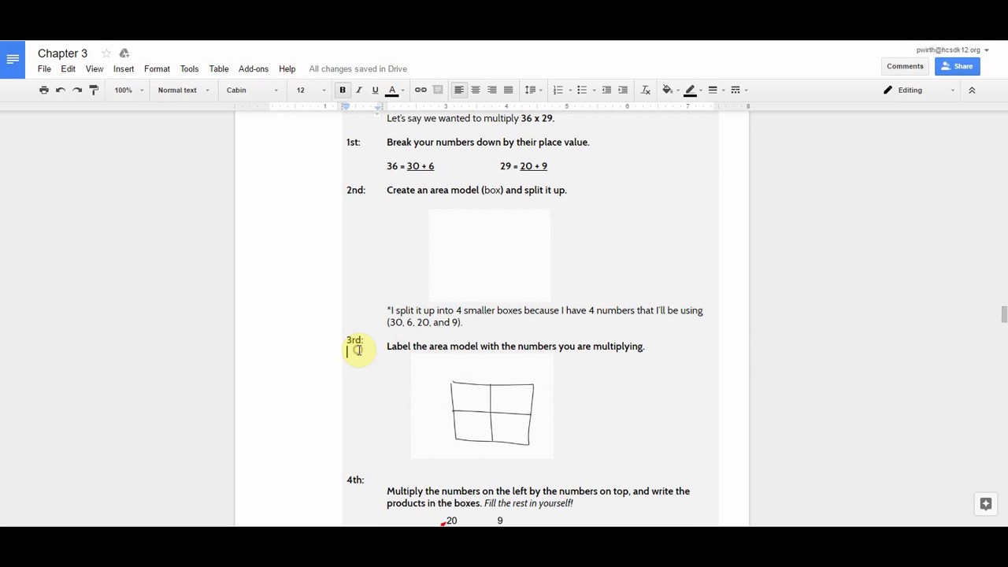
pyautogui.click(348, 320)
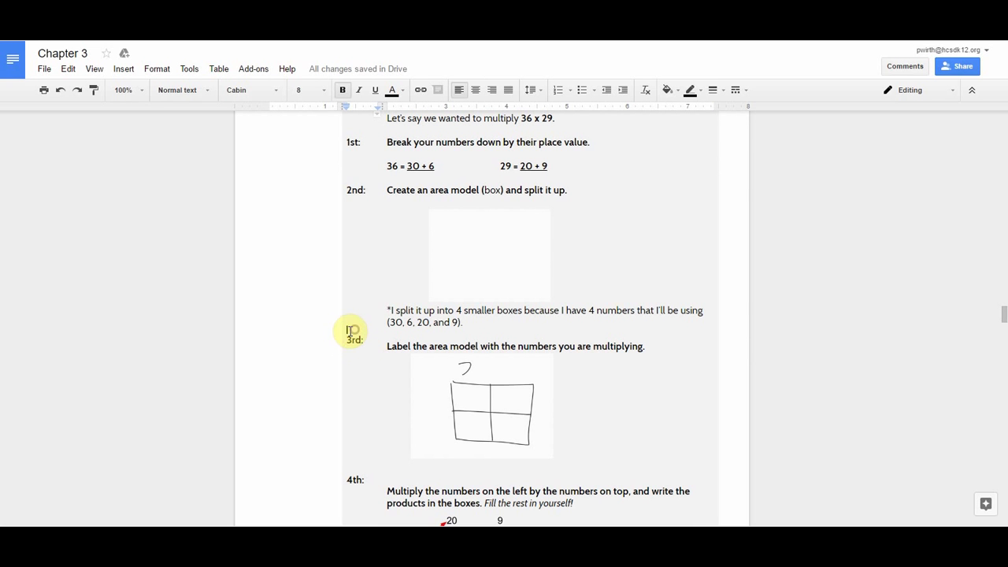